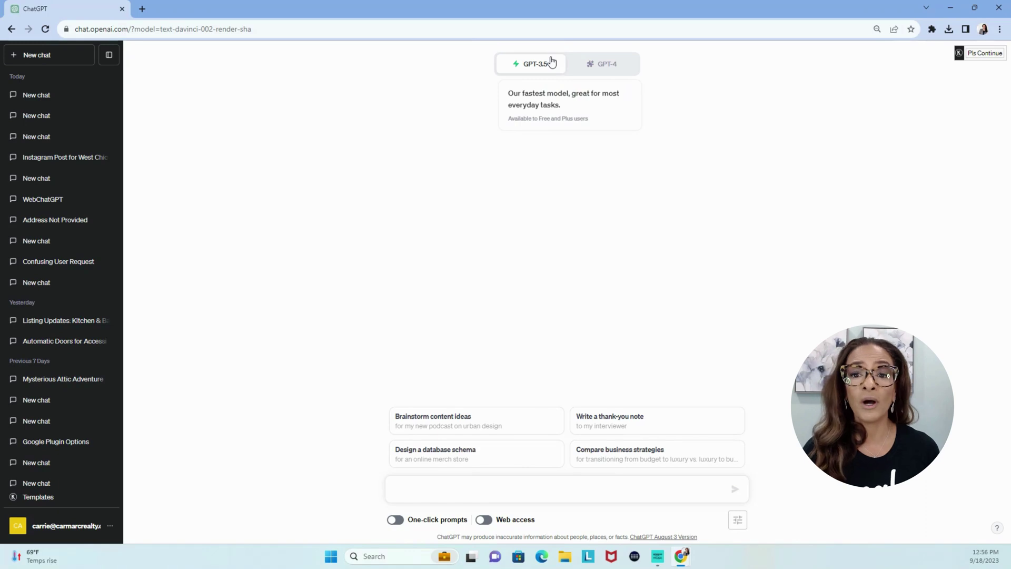
- Switch the chat model to GPT-4 in Plugins mode
{"action": "left_click", "coordinate": [610, 66]}
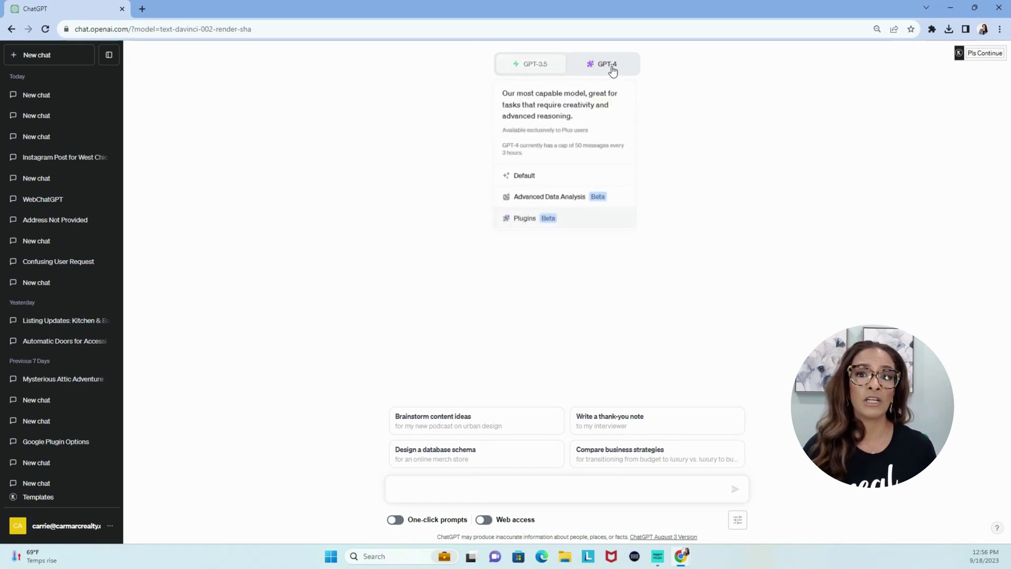
{"action": "left_click", "coordinate": [611, 65]}
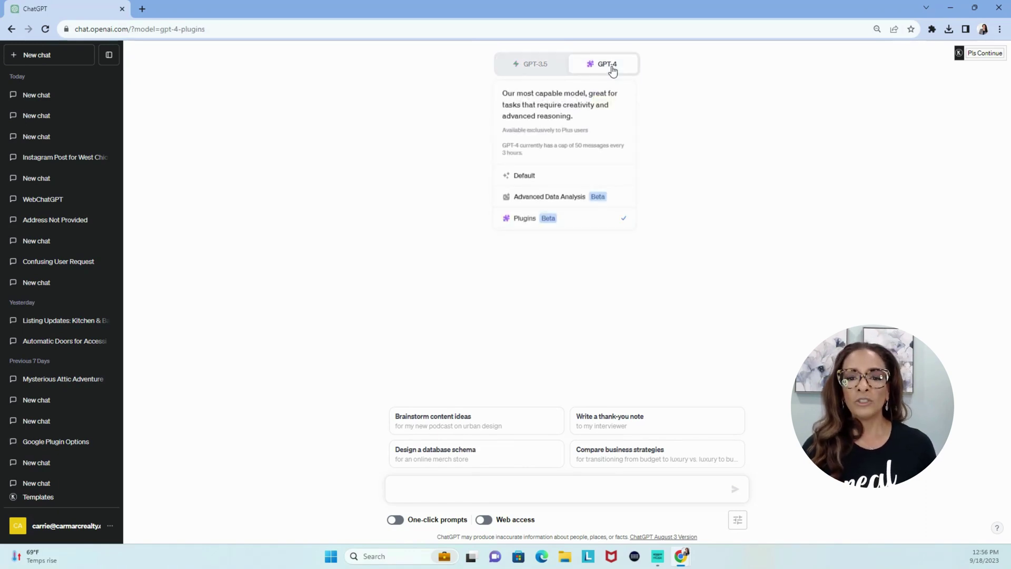
{"action": "mouse_move", "coordinate": [504, 85]}
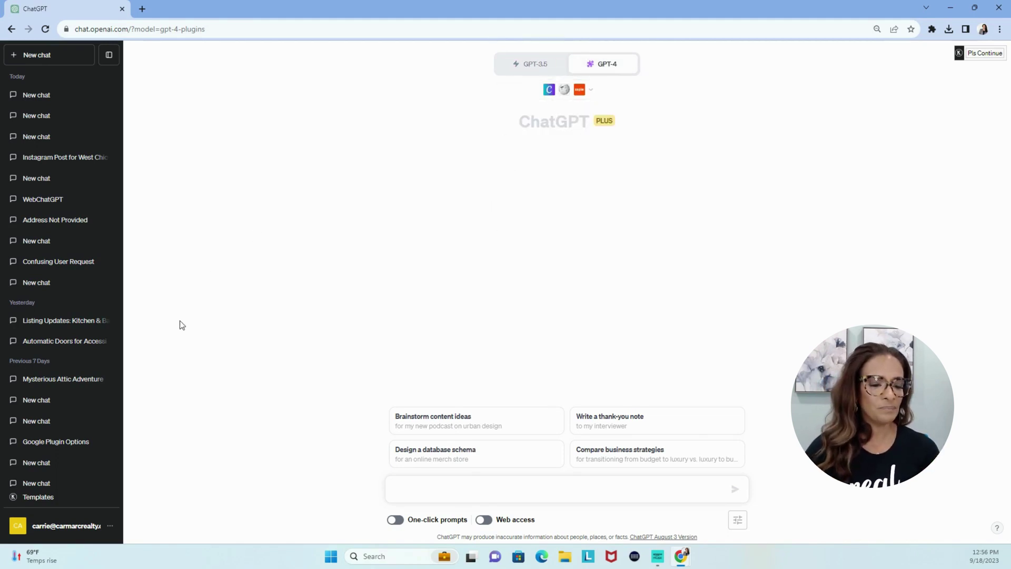
- Check the Plugins option among the beta features in the account settings and close the settings
{"action": "left_click", "coordinate": [112, 528]}
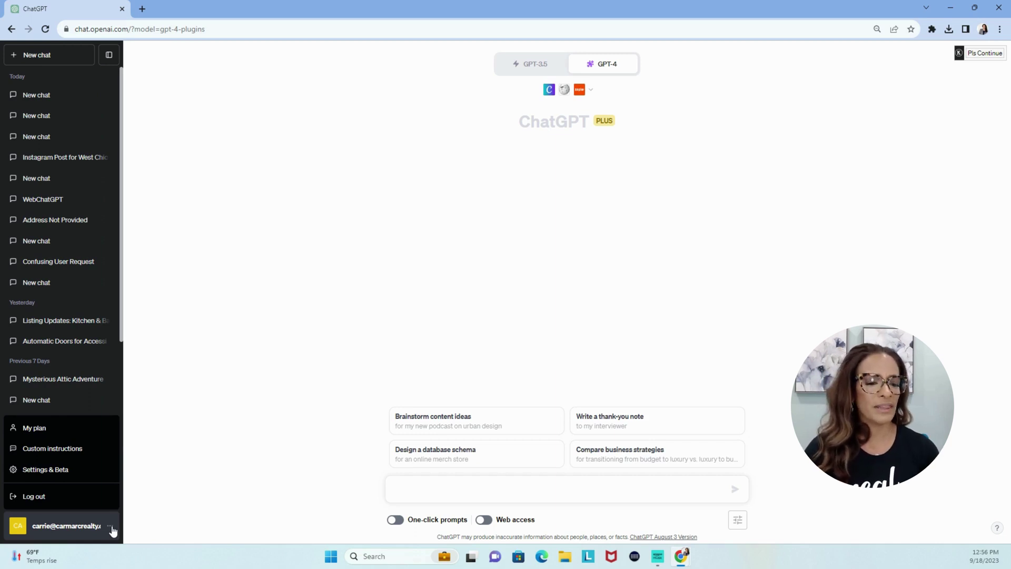
{"action": "left_click", "coordinate": [60, 473]}
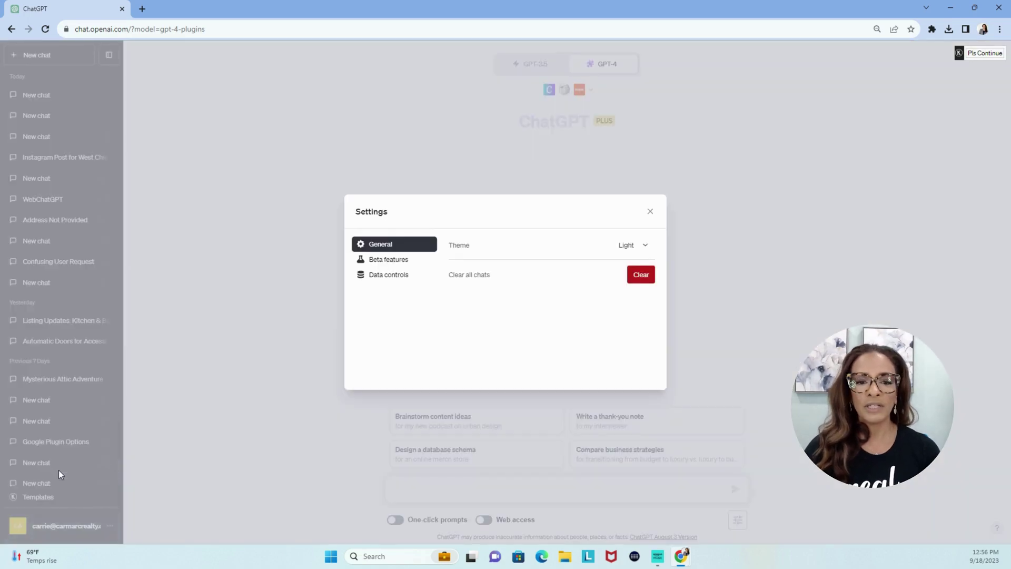
{"action": "left_click", "coordinate": [390, 263]}
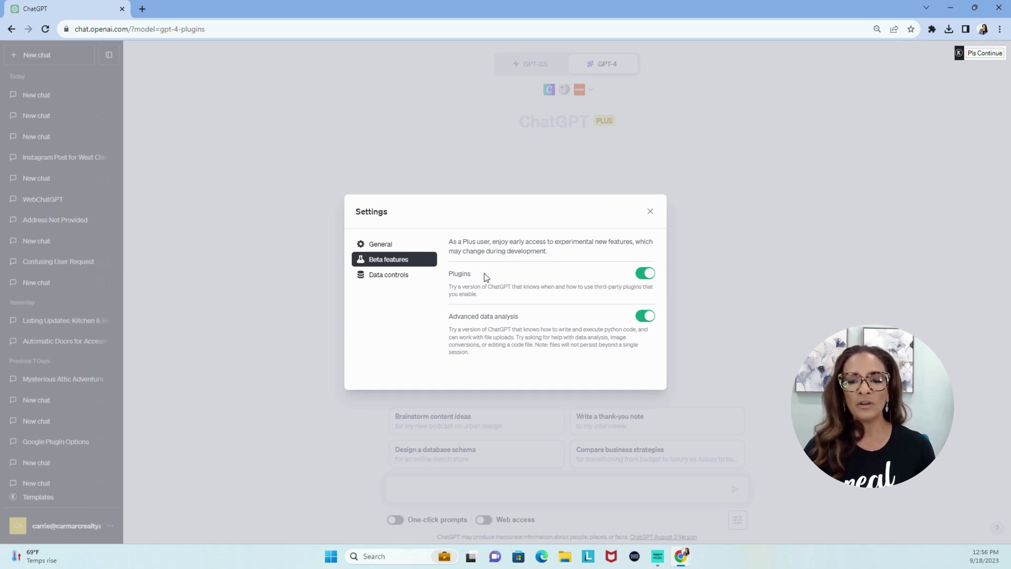
{"action": "left_click", "coordinate": [651, 212]}
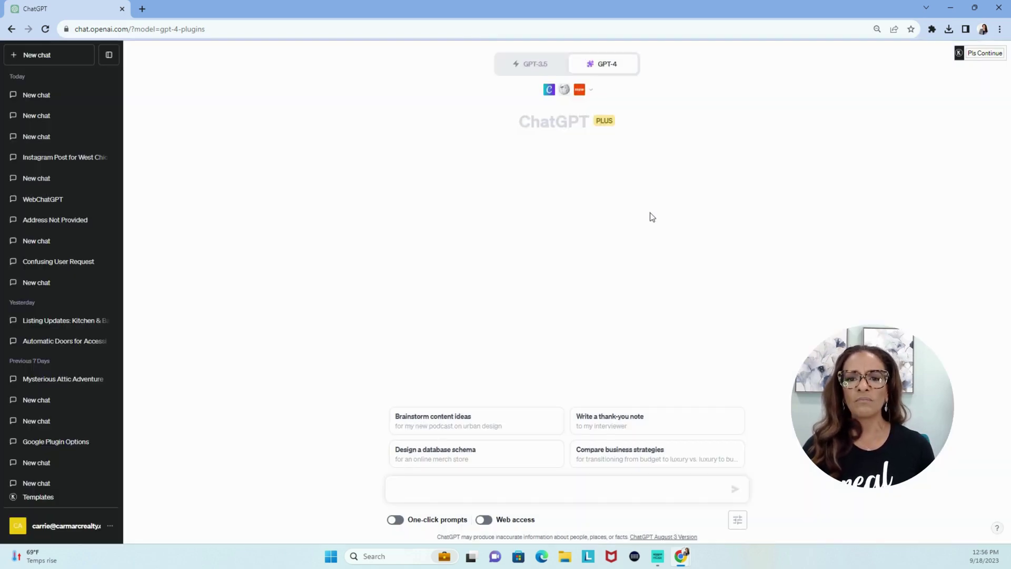
- Search the plugin store for "canva" and close the store
{"action": "mouse_move", "coordinate": [595, 67]}
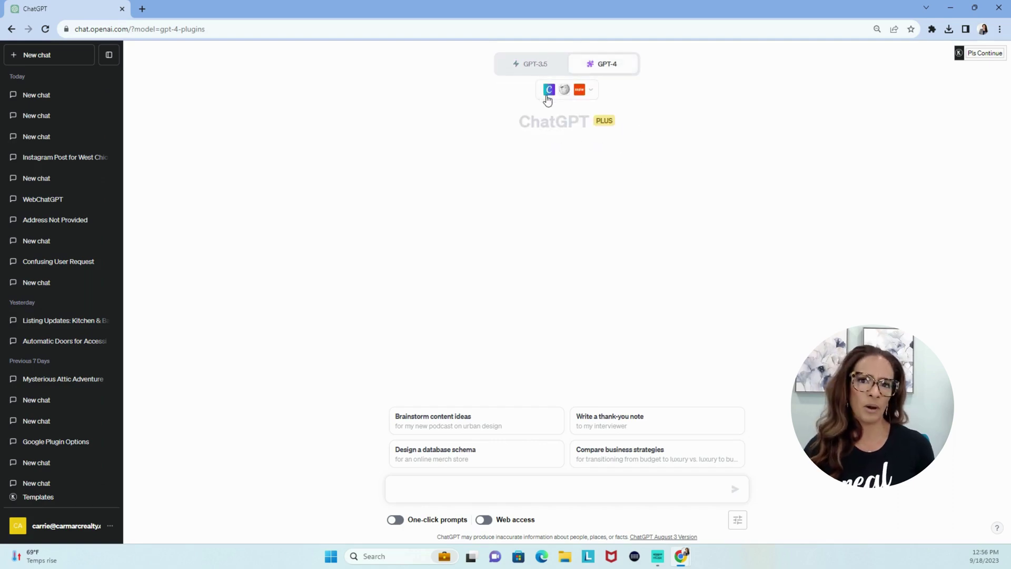
{"action": "left_click", "coordinate": [592, 92]}
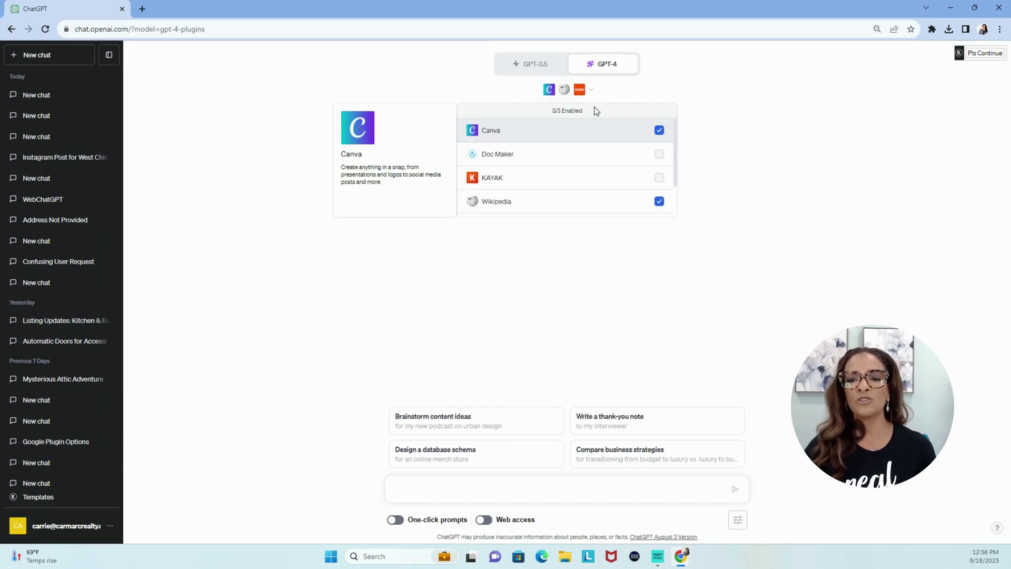
{"action": "scroll", "coordinate": [611, 192], "scroll_direction": "down", "scroll_amount": 1}
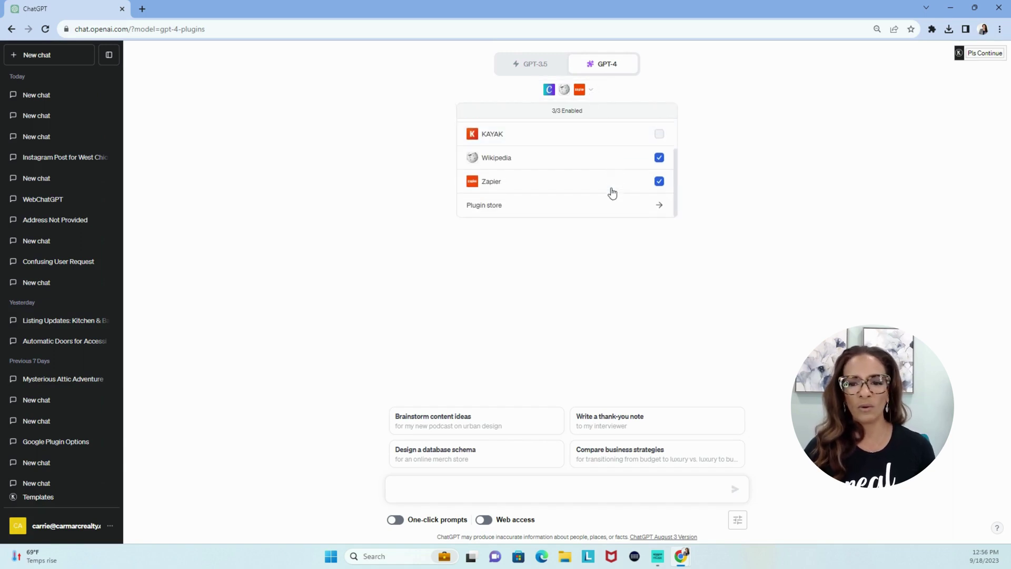
{"action": "left_click", "coordinate": [608, 205]}
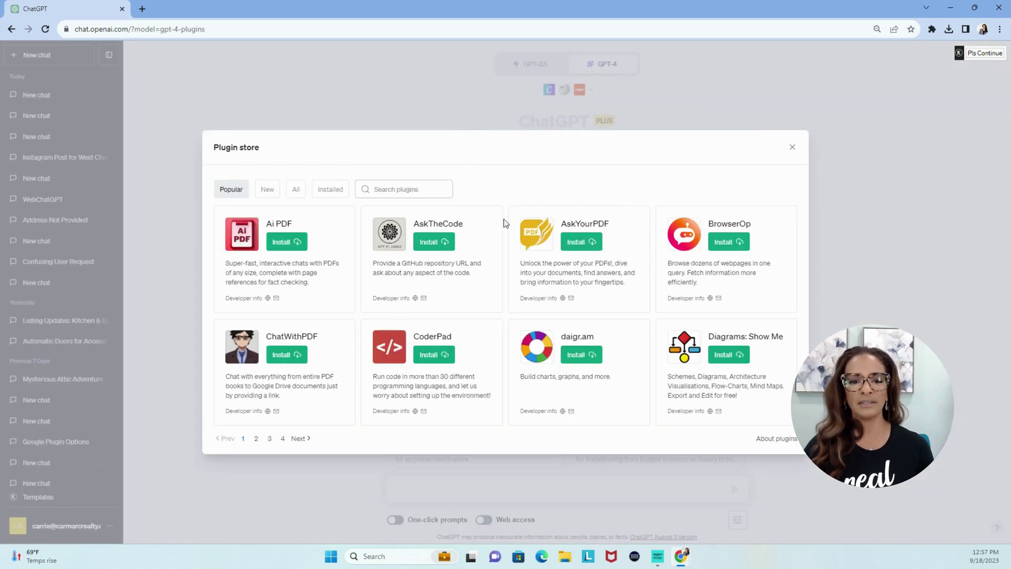
{"action": "left_click", "coordinate": [424, 189]}
{"action": "type", "text": "canva"}
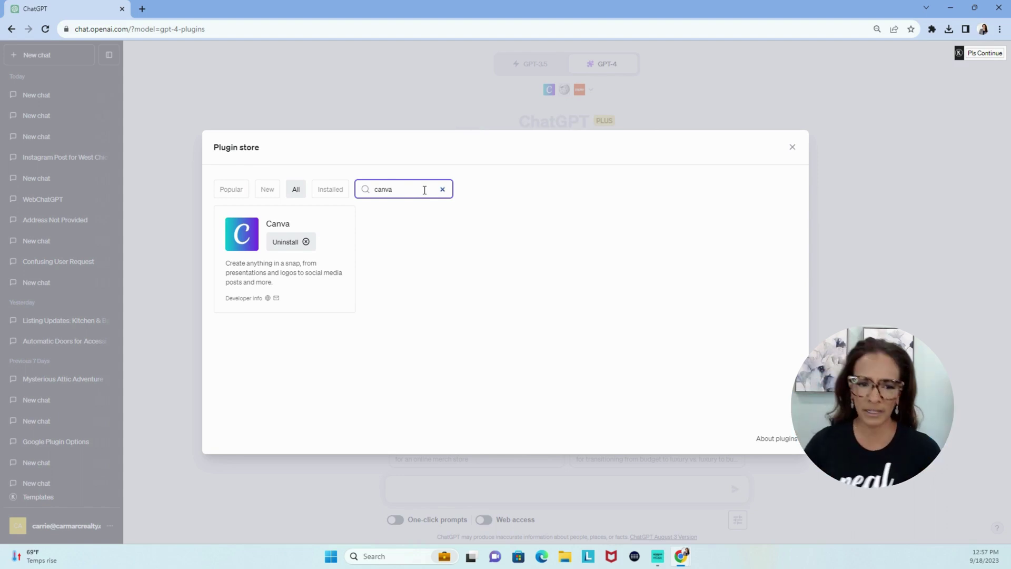
{"action": "left_click", "coordinate": [794, 150]}
- Check which installed plugins are enabled, including Canva, KAYAK, Wikipedia and Zapier
{"action": "left_click", "coordinate": [593, 93]}
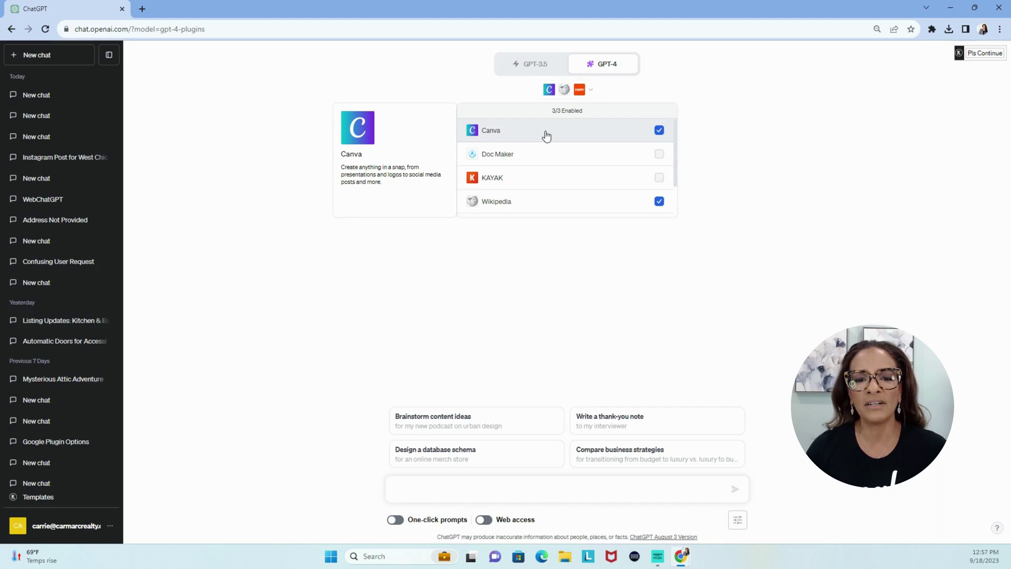
{"action": "left_click", "coordinate": [659, 179]}
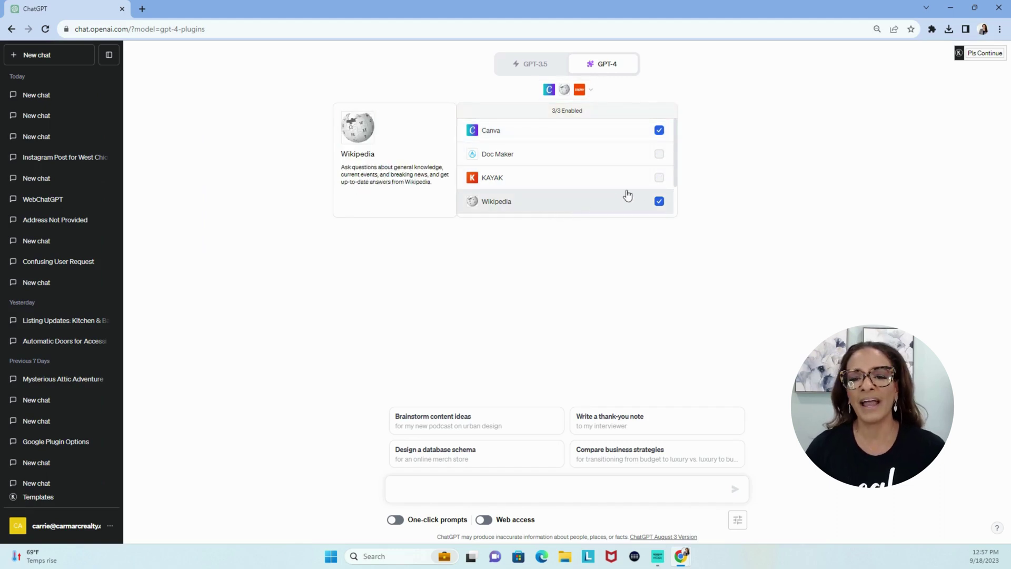
{"action": "scroll", "coordinate": [663, 207], "scroll_direction": "down", "scroll_amount": 2}
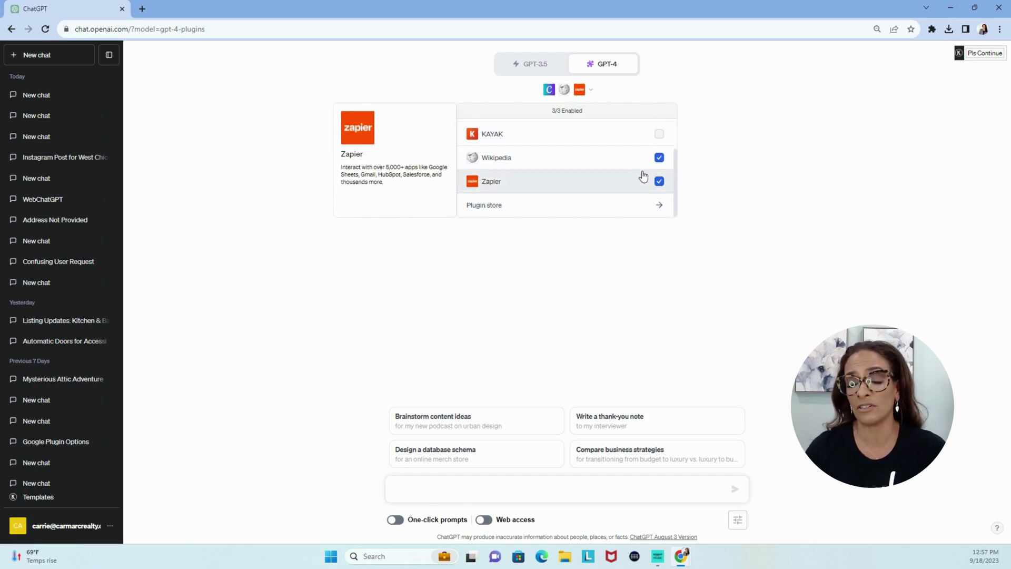
{"action": "scroll", "coordinate": [643, 176], "scroll_direction": "up", "scroll_amount": 2}
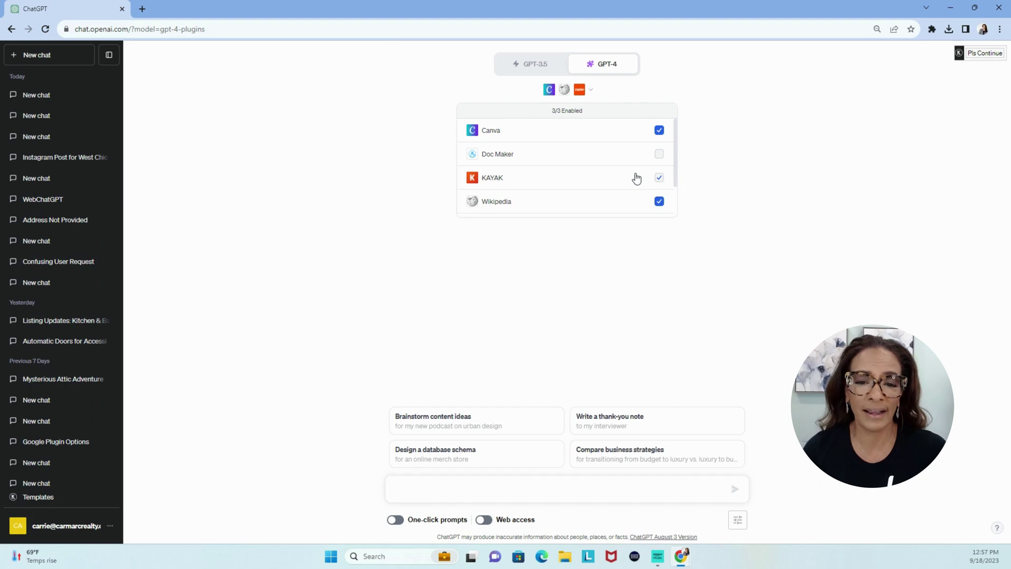
{"action": "left_click", "coordinate": [718, 167]}
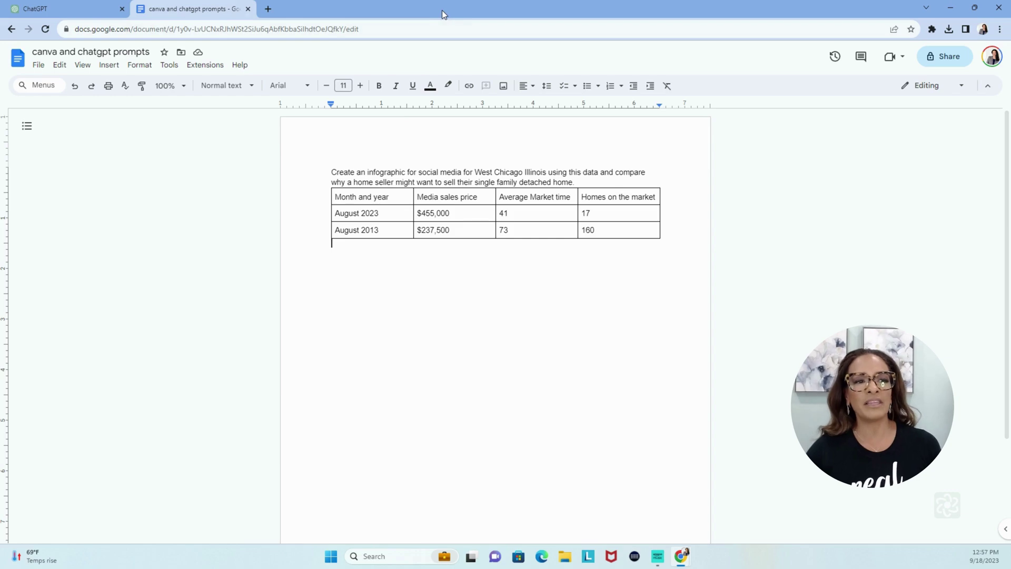
- Return from the Google Docs prompt document to ChatGPT and maximize the browser window
{"action": "left_click_drag", "start_coordinate": [441, 11], "coordinate": [386, 33]}
{"action": "left_click", "coordinate": [109, 23]}
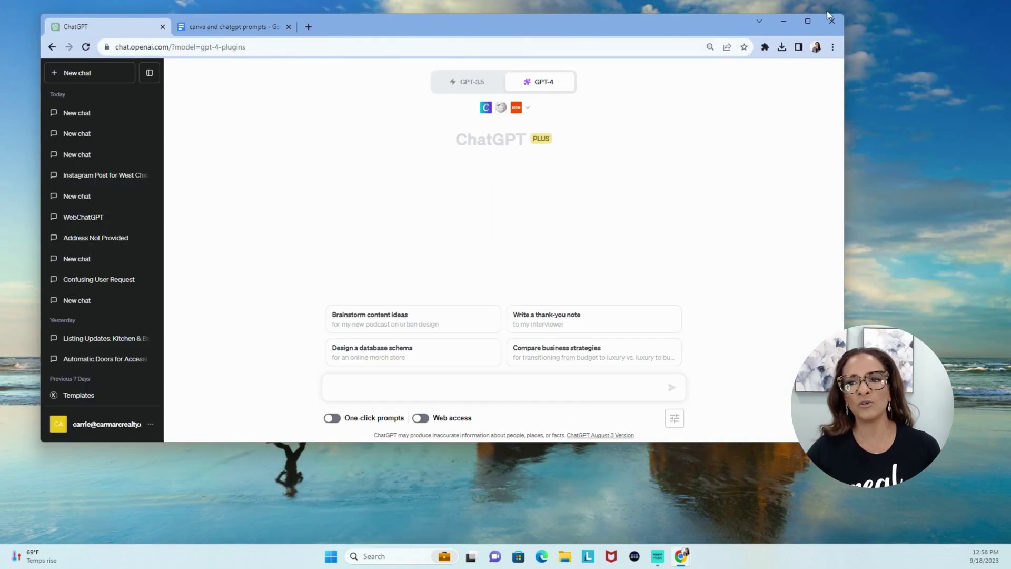
{"action": "left_click", "coordinate": [808, 21]}
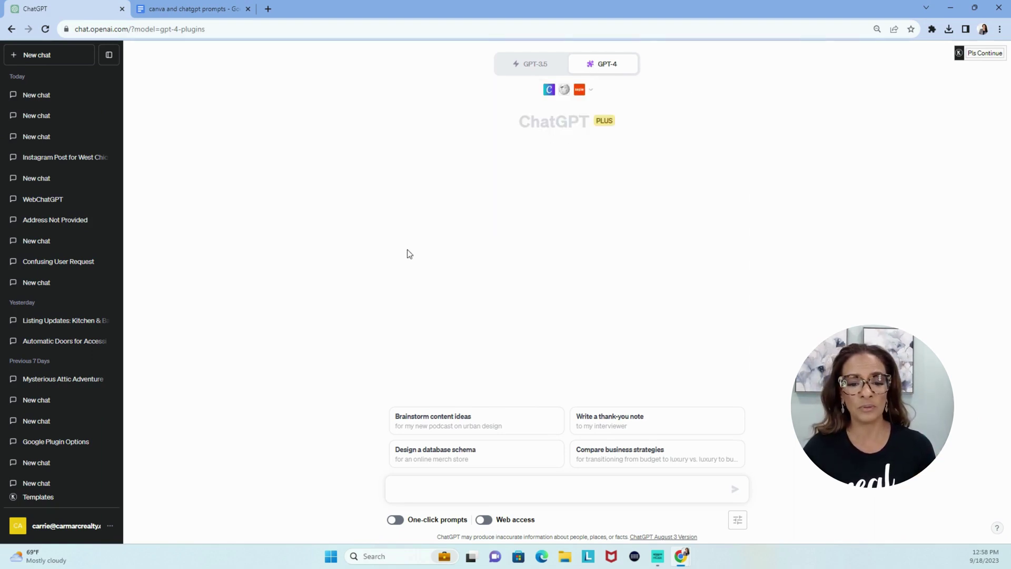
- Send the prompt "create an infographic that I can use a real estate to explain real estate data"
{"action": "left_click", "coordinate": [412, 498]}
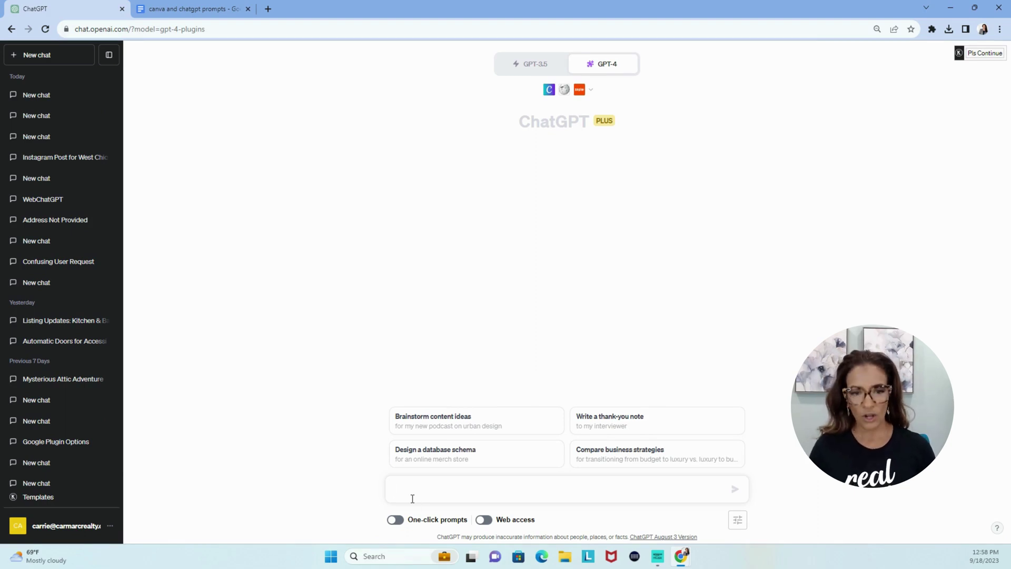
{"action": "type", "text": "create an info"}
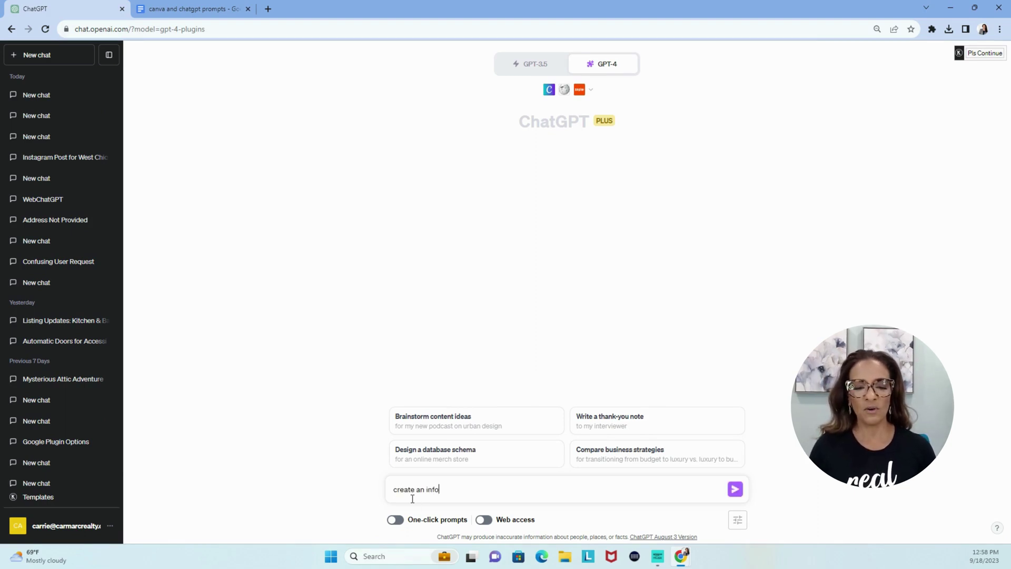
{"action": "type", "text": "graphic that "}
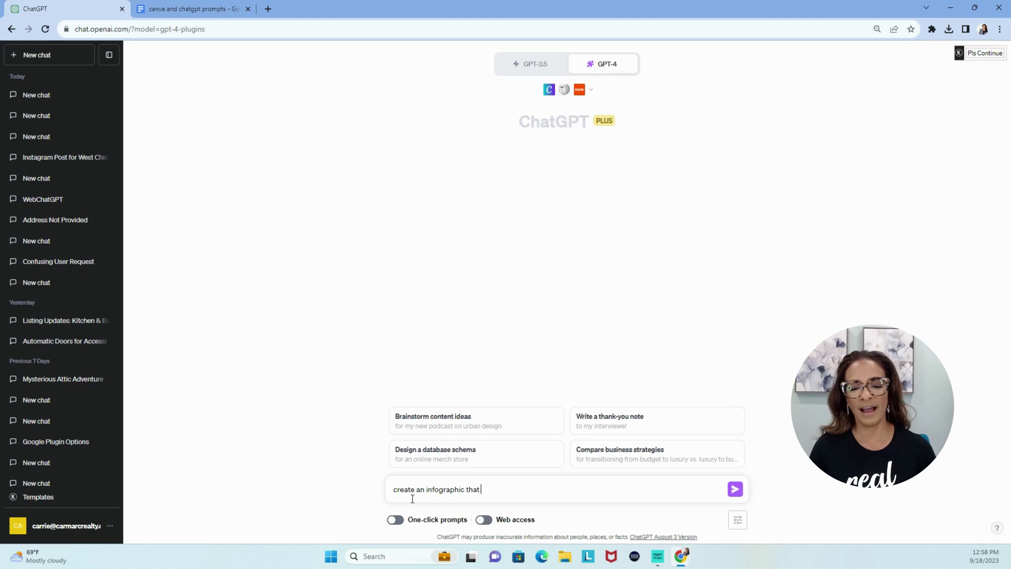
{"action": "type", "text": "I can use a a"}
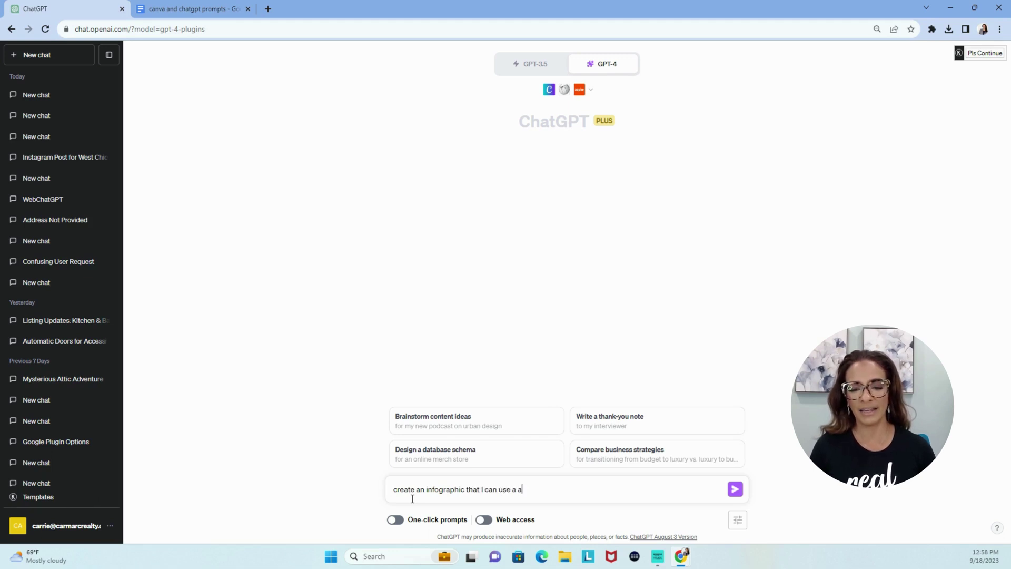
{"action": "key", "text": "BackSpace"}
{"action": "type", "text": "ral"}
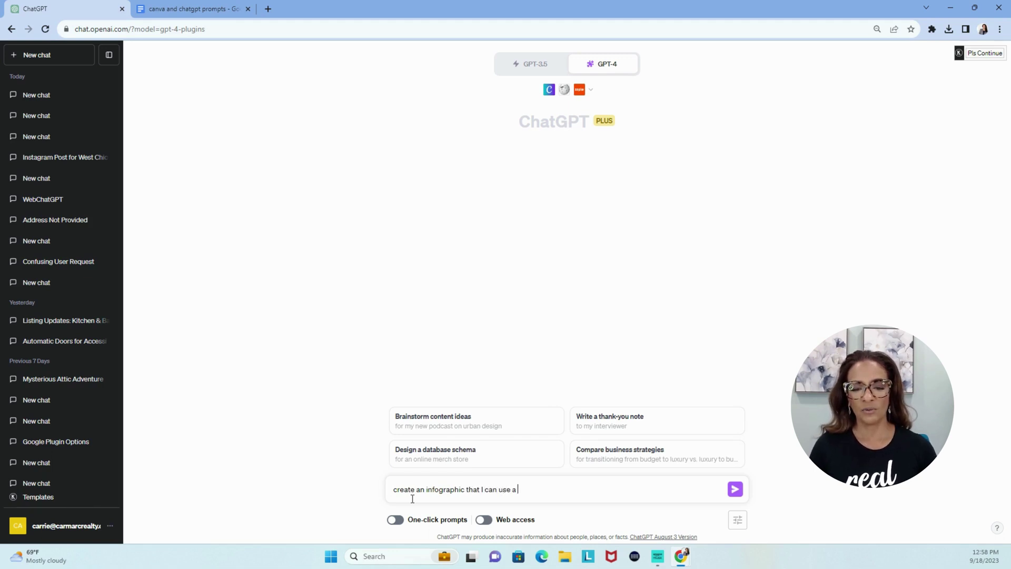
{"action": "key", "text": "BackSpace"}
{"action": "key", "text": "BackSpace"}
{"action": "key", "text": "BackSpace"}
{"action": "type", "text": "eal et"}
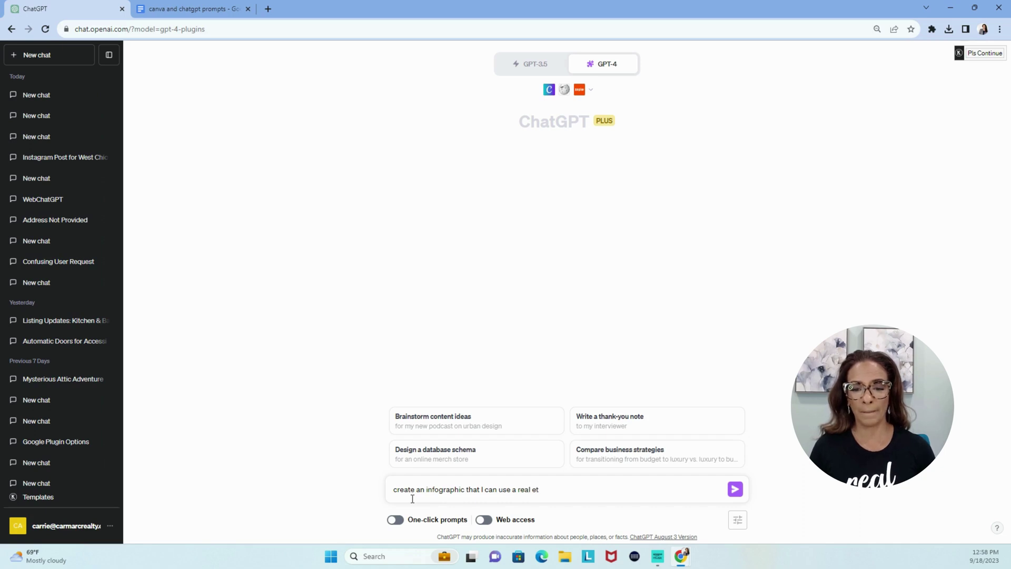
{"action": "key", "text": "BackSpace"}
{"action": "type", "text": "state "}
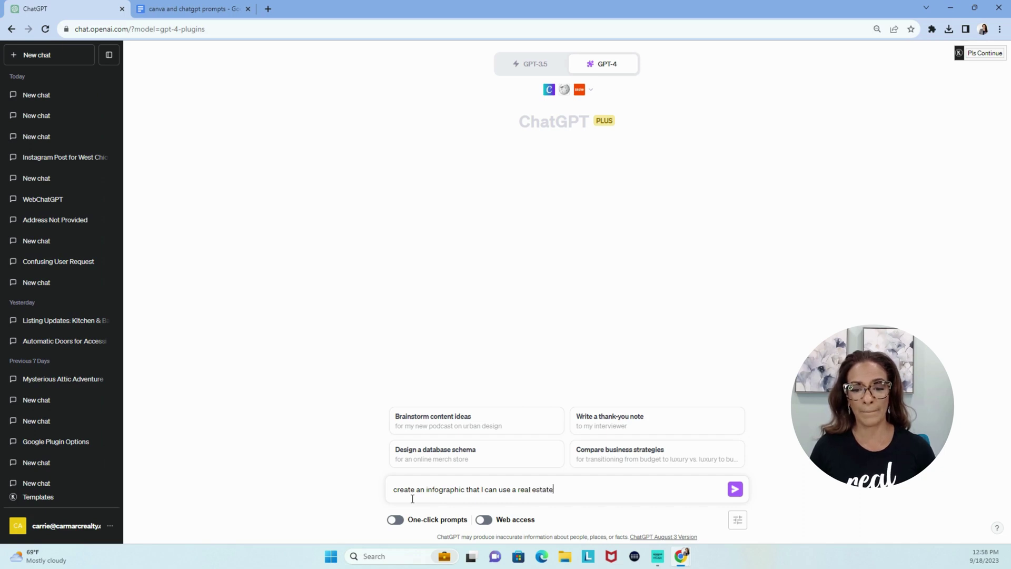
{"action": "type", "text": "to explin"}
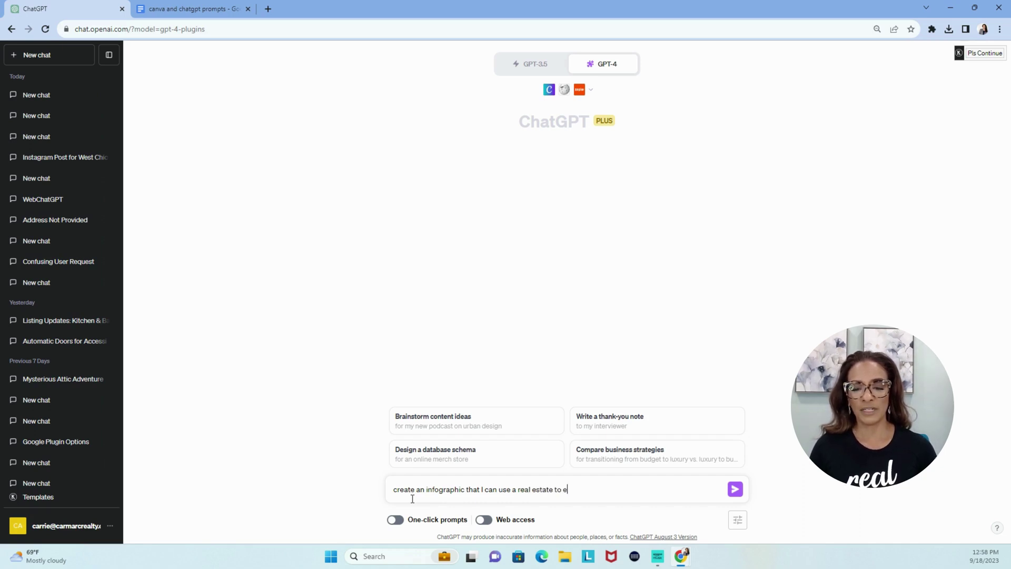
{"action": "key", "text": "BackSpace"}
{"action": "key", "text": "BackSpace"}
{"action": "type", "text": "ain r"}
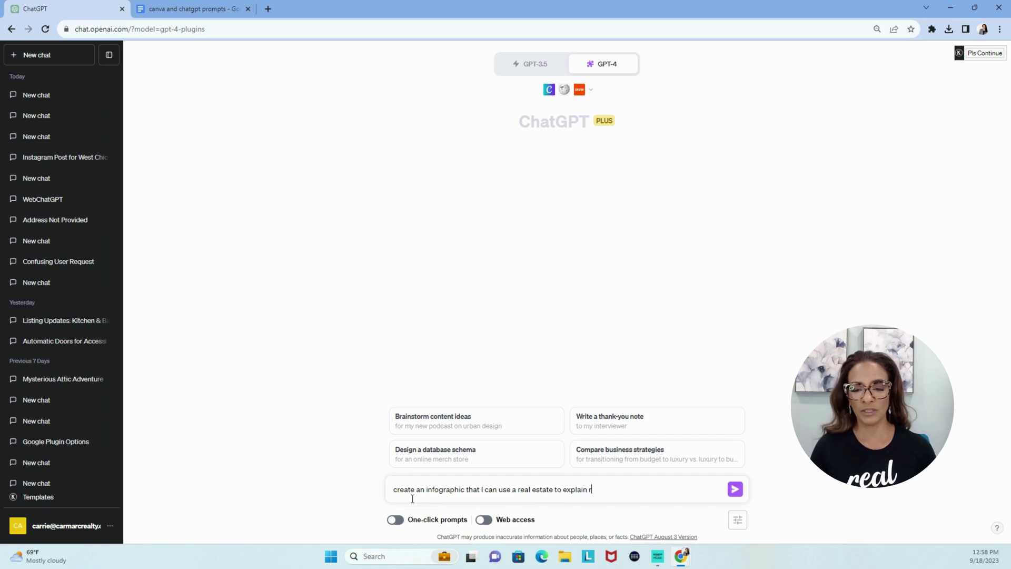
{"action": "type", "text": "eal est"}
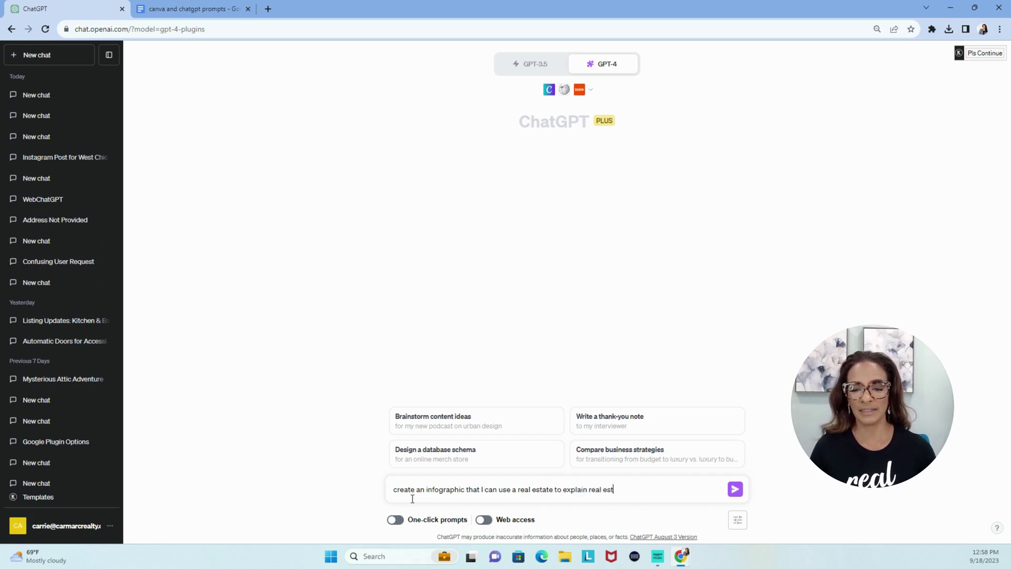
{"action": "type", "text": "ate data"}
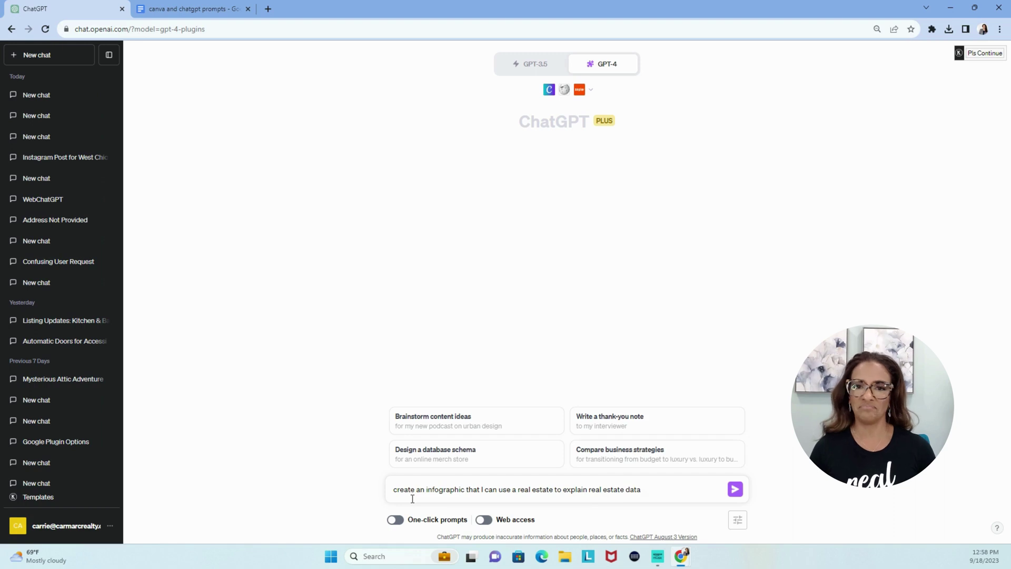
{"action": "key", "text": "Return"}
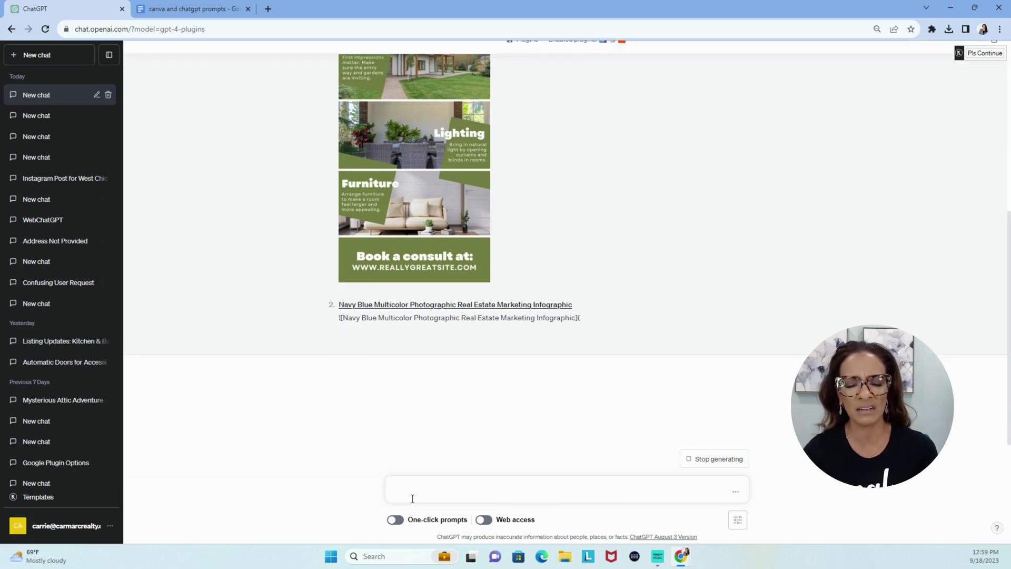
- Review the suggested templates and open the Navy Blue Multicolor Photographic Real Estate Marketing Infographic in Canva
{"action": "scroll", "coordinate": [774, 378], "scroll_direction": "up", "scroll_amount": 6}
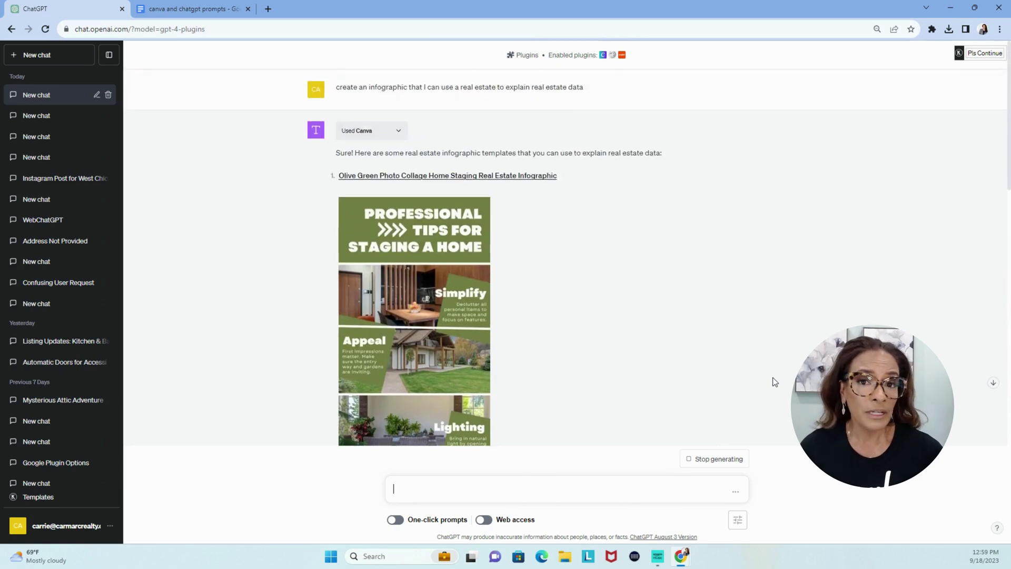
{"action": "scroll", "coordinate": [773, 377], "scroll_direction": "down", "scroll_amount": 6}
{"action": "scroll", "coordinate": [773, 377], "scroll_direction": "down", "scroll_amount": 5}
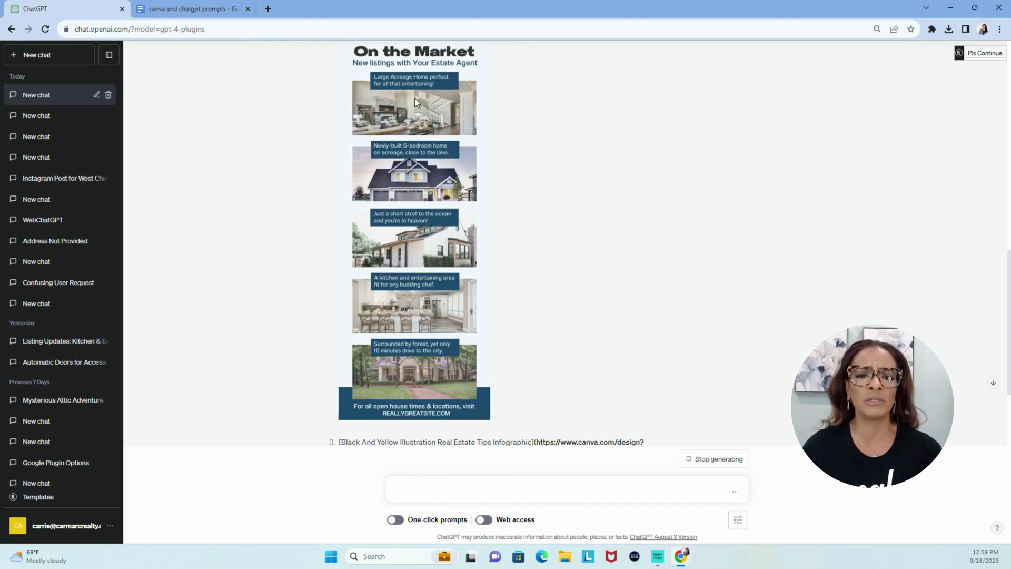
{"action": "scroll", "coordinate": [410, 354], "scroll_direction": "up", "scroll_amount": 4}
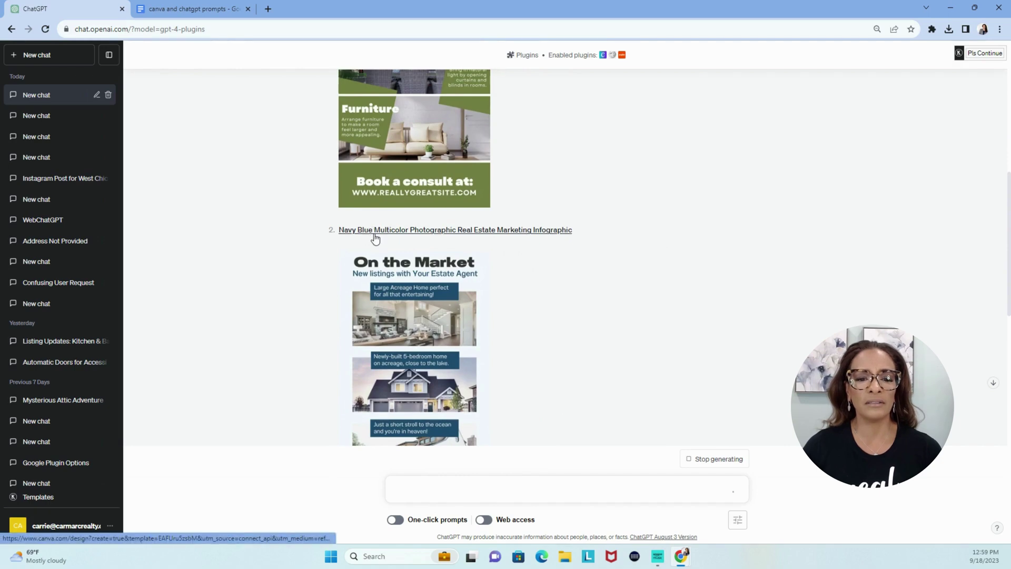
{"action": "left_click", "coordinate": [375, 230]}
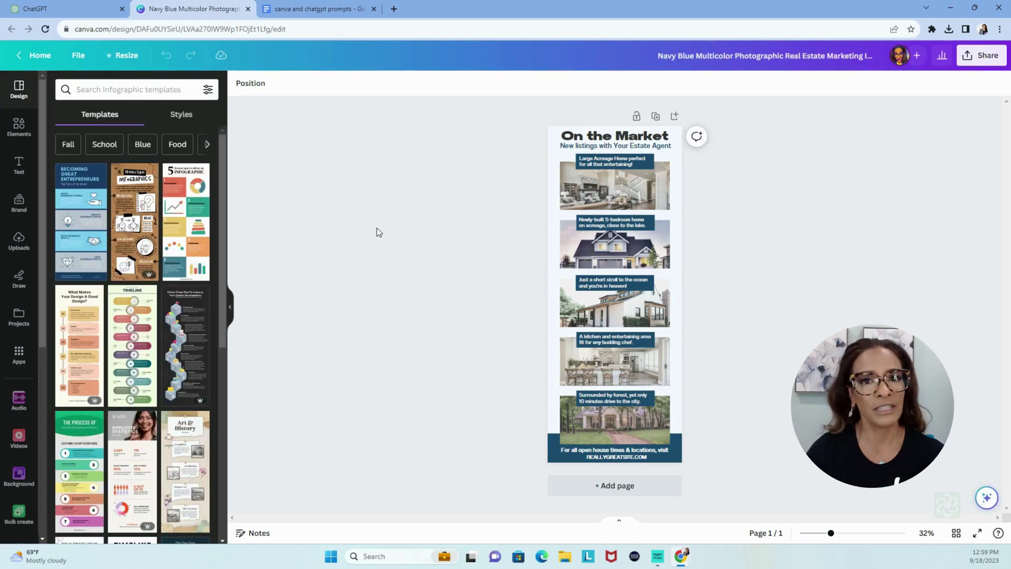
- Switch to ChatGPT and, in a new chat, send "create a socia media post for instagram for a coming soon listing as a real estate agent"
{"action": "left_click", "coordinate": [35, 9]}
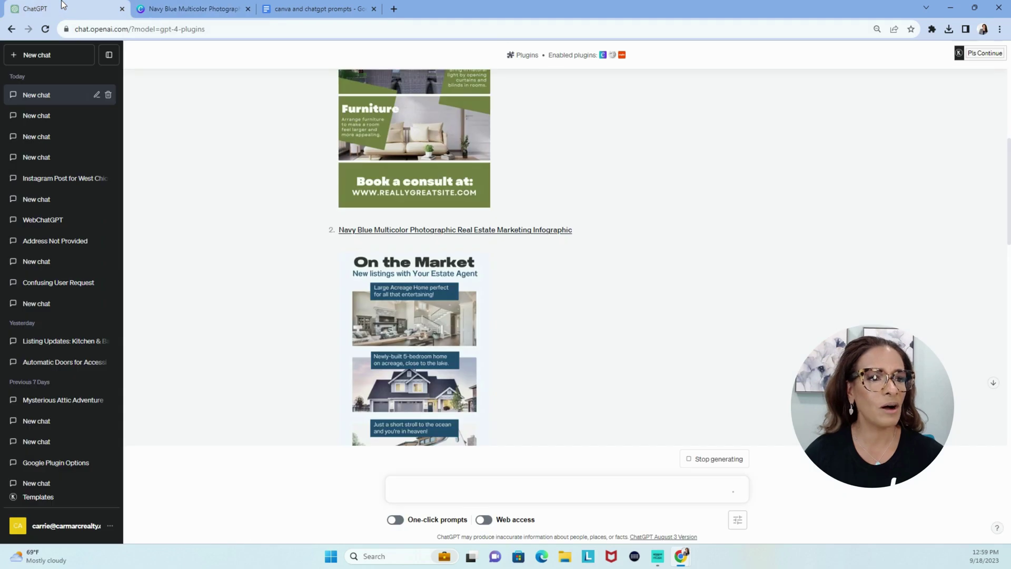
{"action": "left_click", "coordinate": [50, 56]}
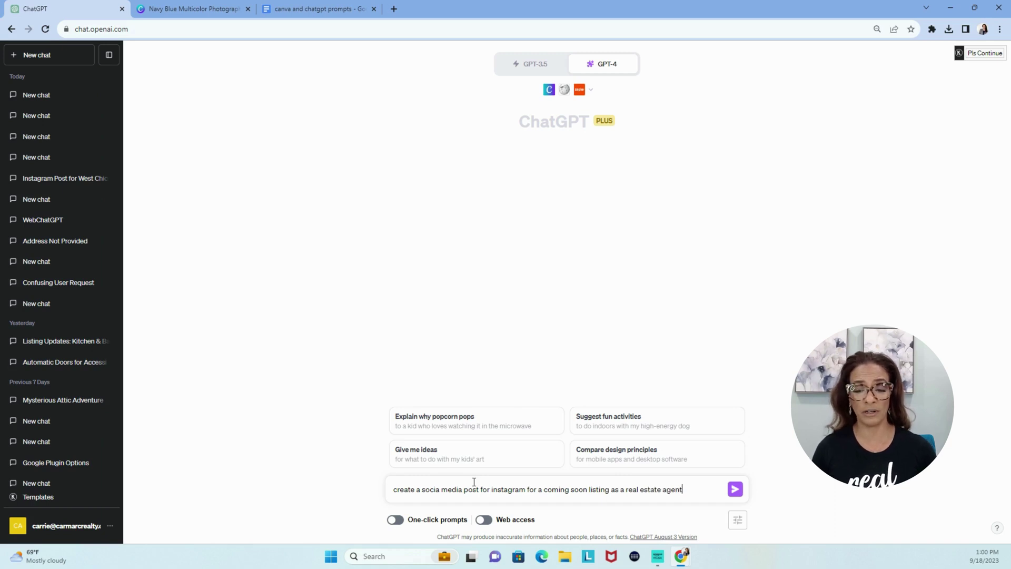
{"action": "key", "text": "Return"}
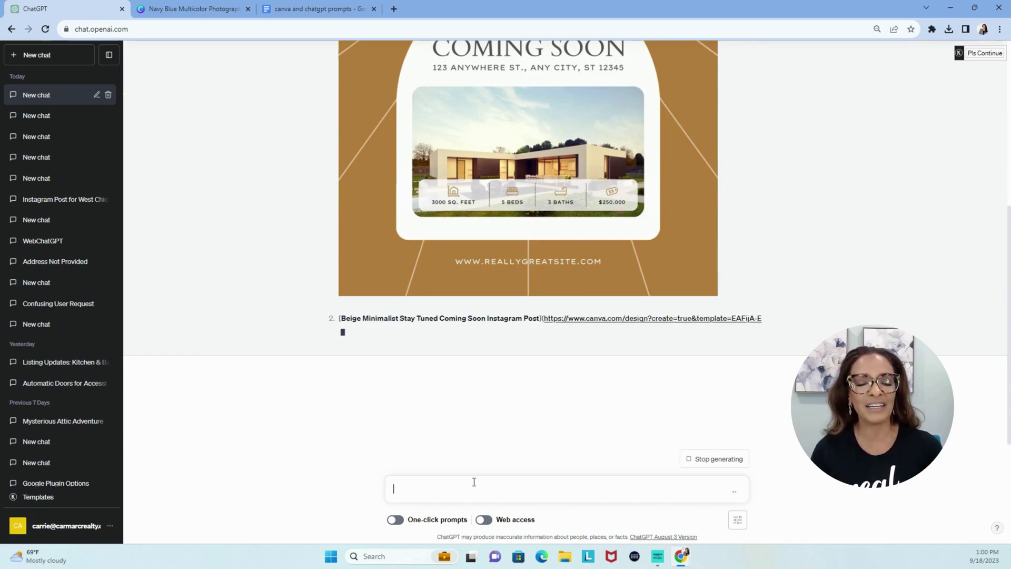
{"action": "left_click", "coordinate": [474, 482]}
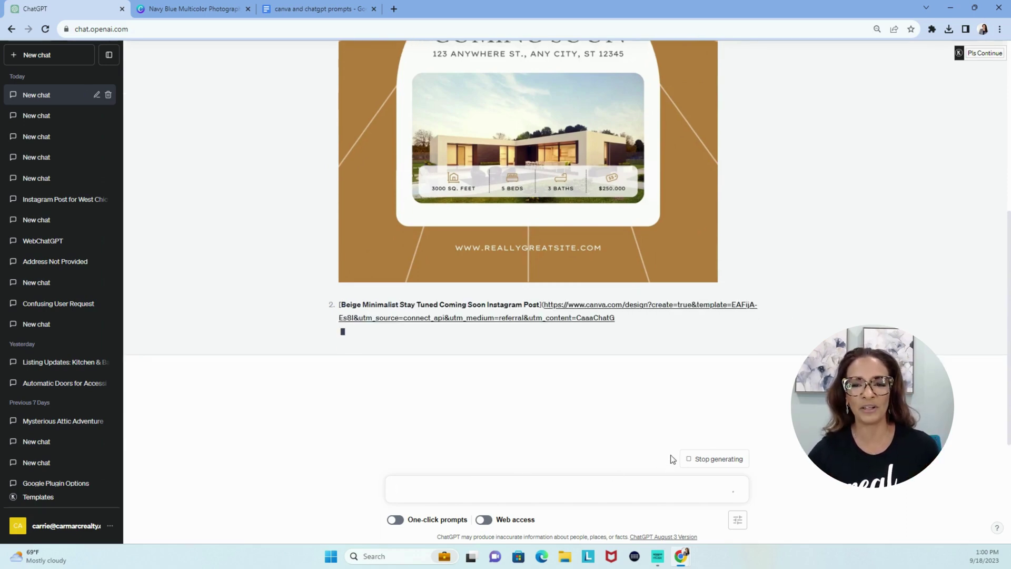
{"action": "scroll", "coordinate": [799, 345], "scroll_direction": "up", "scroll_amount": 4}
{"action": "scroll", "coordinate": [798, 345], "scroll_direction": "up", "scroll_amount": 2}
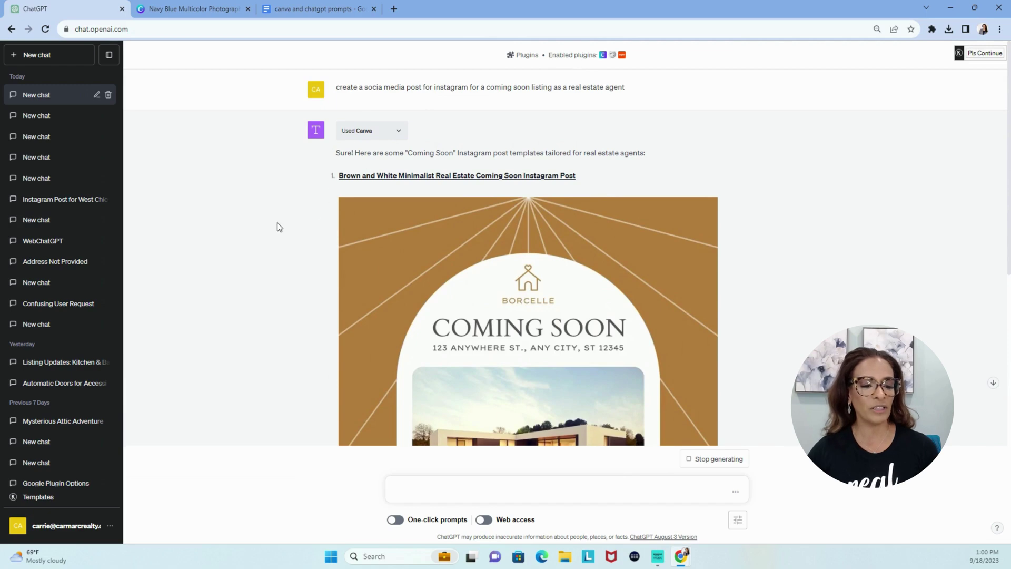
{"action": "left_click", "coordinate": [110, 526]}
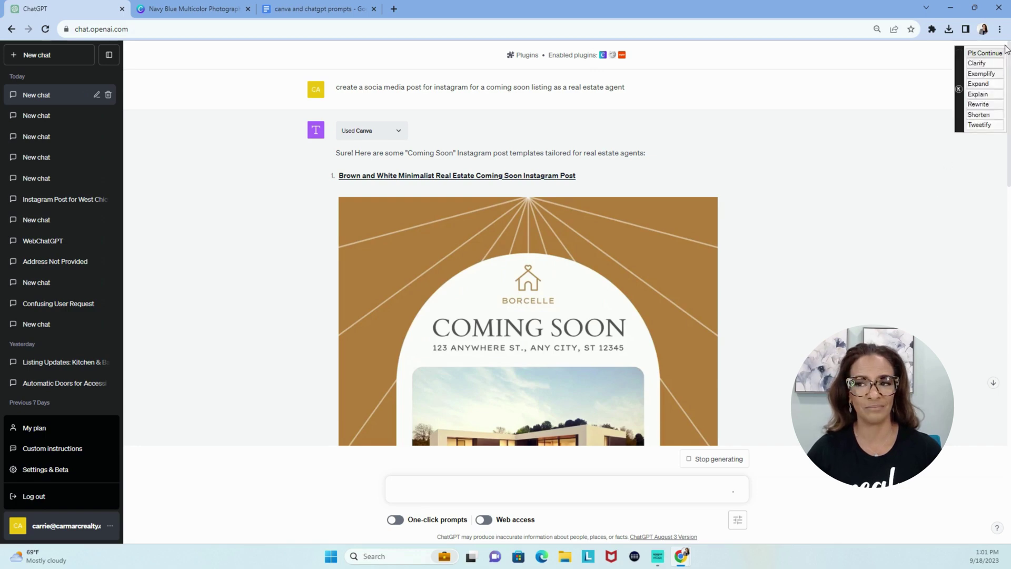
{"action": "left_click", "coordinate": [1000, 29]}
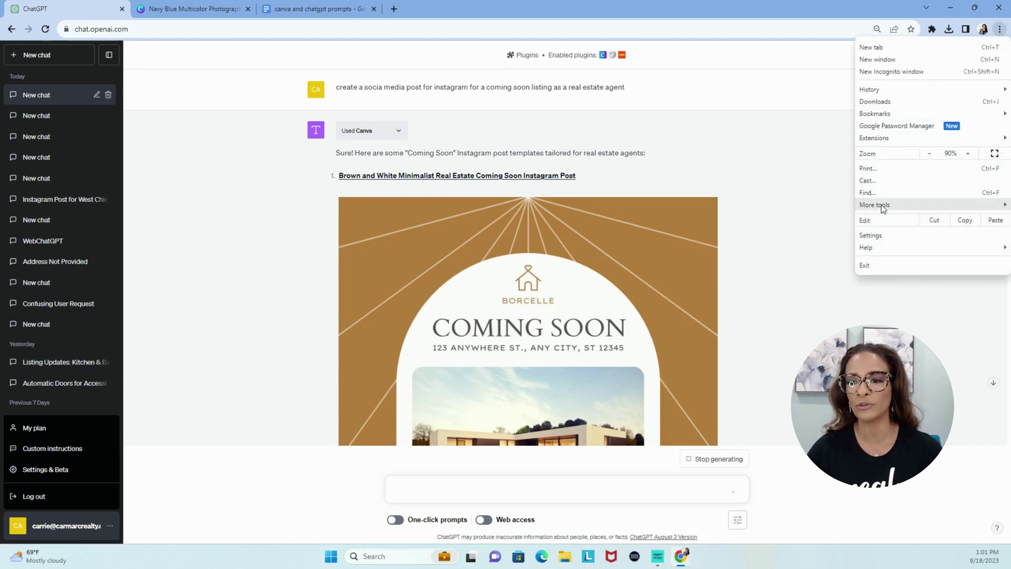
{"action": "mouse_move", "coordinate": [883, 209]}
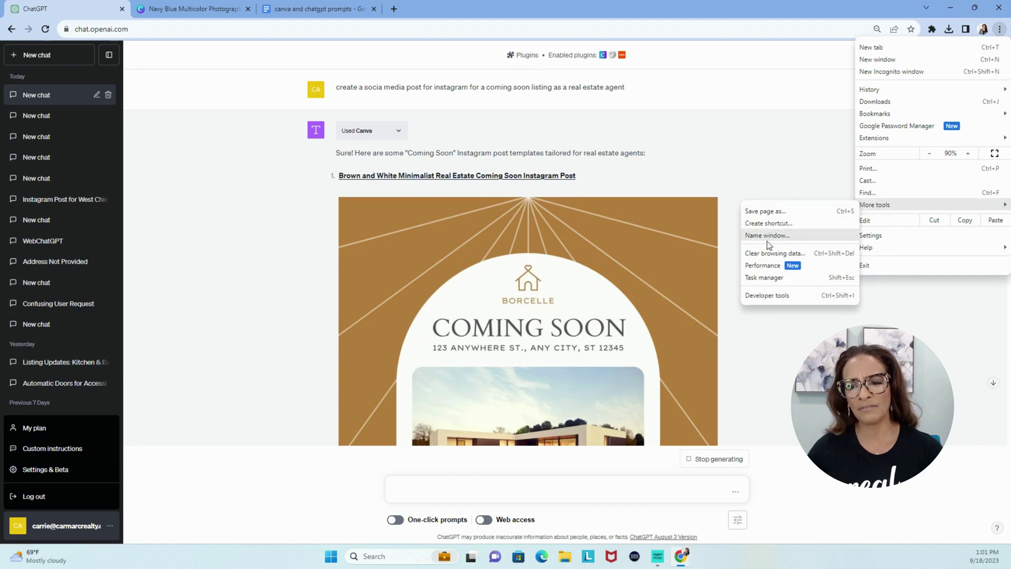
{"action": "left_click", "coordinate": [776, 168]}
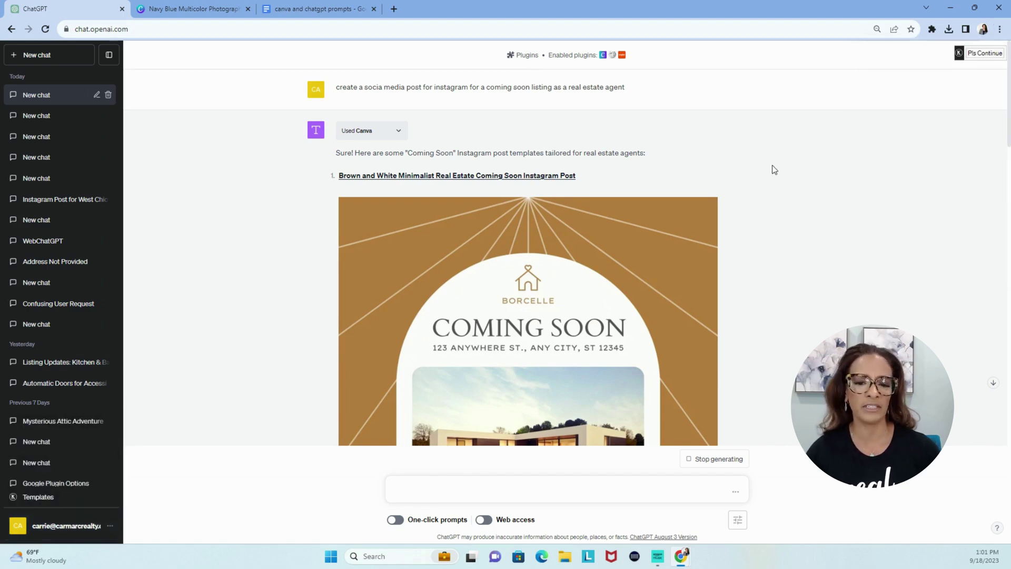
- Review the suggested Instagram templates and open the Brown and White Minimalist Real Estate Coming Soon Instagram Post in Canva
{"action": "scroll", "coordinate": [775, 170], "scroll_direction": "down", "scroll_amount": 10}
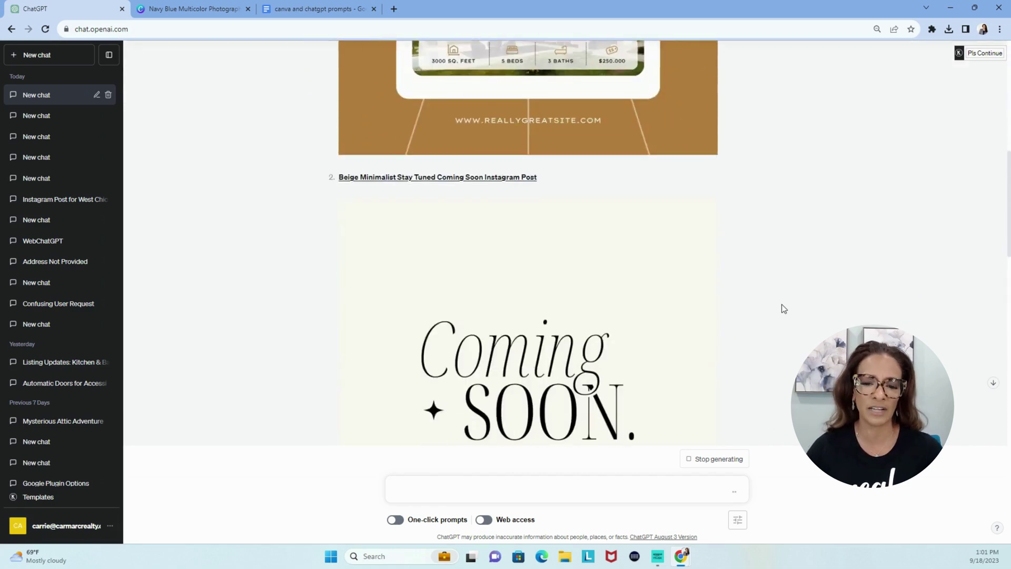
{"action": "scroll", "coordinate": [780, 312], "scroll_direction": "down", "scroll_amount": 3}
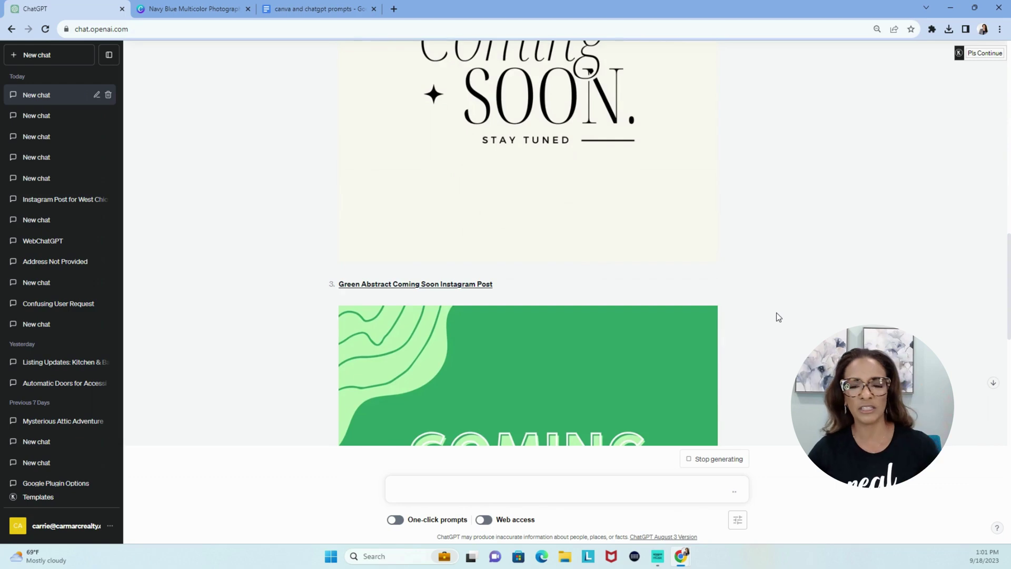
{"action": "scroll", "coordinate": [776, 316], "scroll_direction": "down", "scroll_amount": 8}
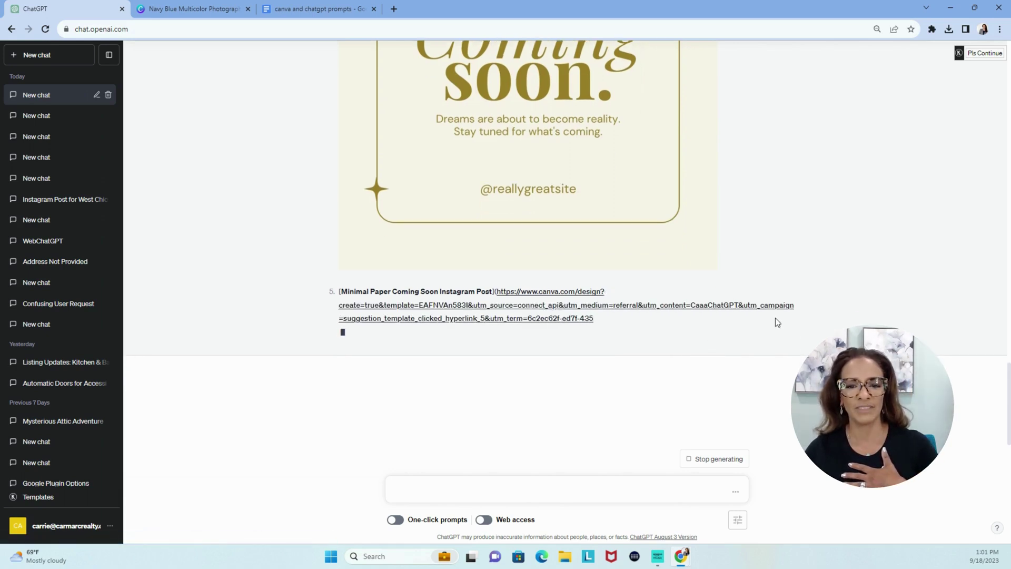
{"action": "scroll", "coordinate": [775, 322], "scroll_direction": "up", "scroll_amount": 10}
{"action": "scroll", "coordinate": [760, 326], "scroll_direction": "up", "scroll_amount": 10}
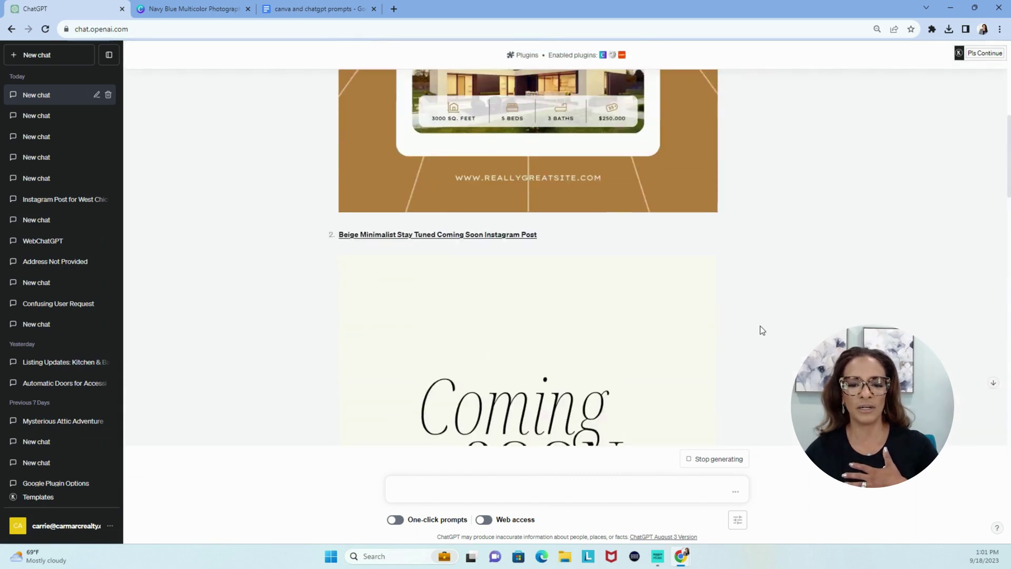
{"action": "scroll", "coordinate": [760, 326], "scroll_direction": "down", "scroll_amount": 5}
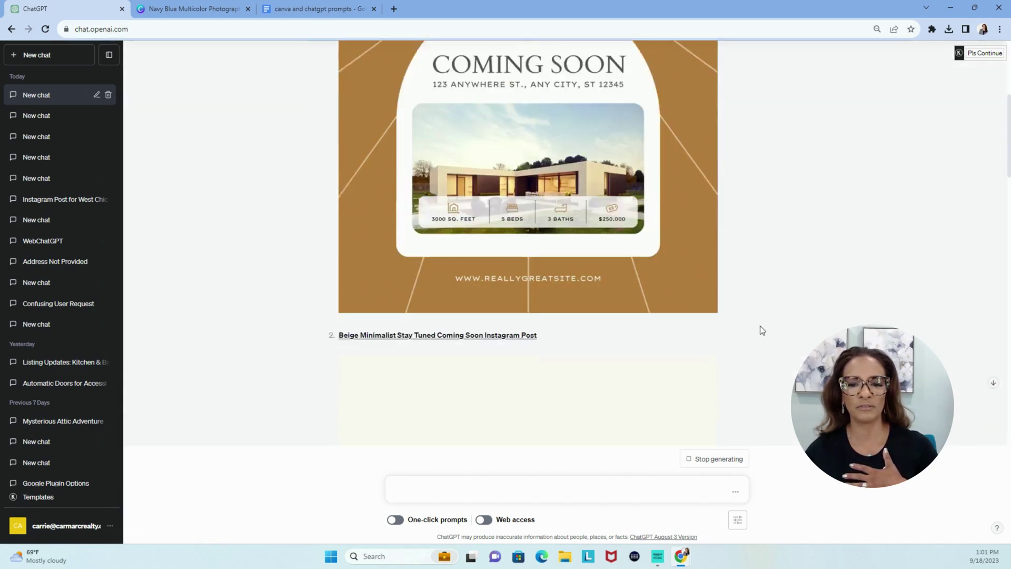
{"action": "scroll", "coordinate": [462, 229], "scroll_direction": "up", "scroll_amount": 3}
{"action": "scroll", "coordinate": [462, 229], "scroll_direction": "up", "scroll_amount": 2}
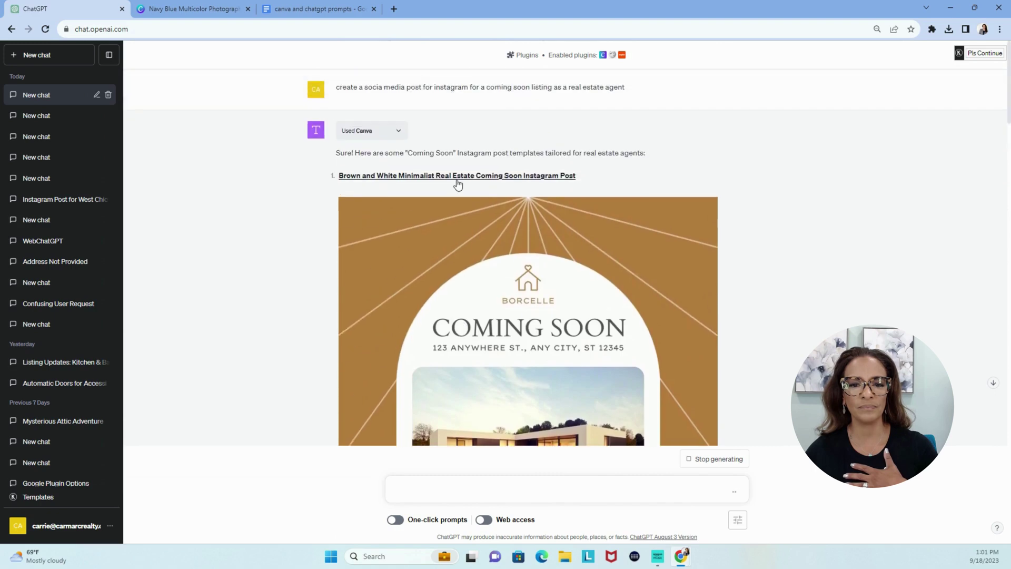
{"action": "left_click", "coordinate": [457, 176]}
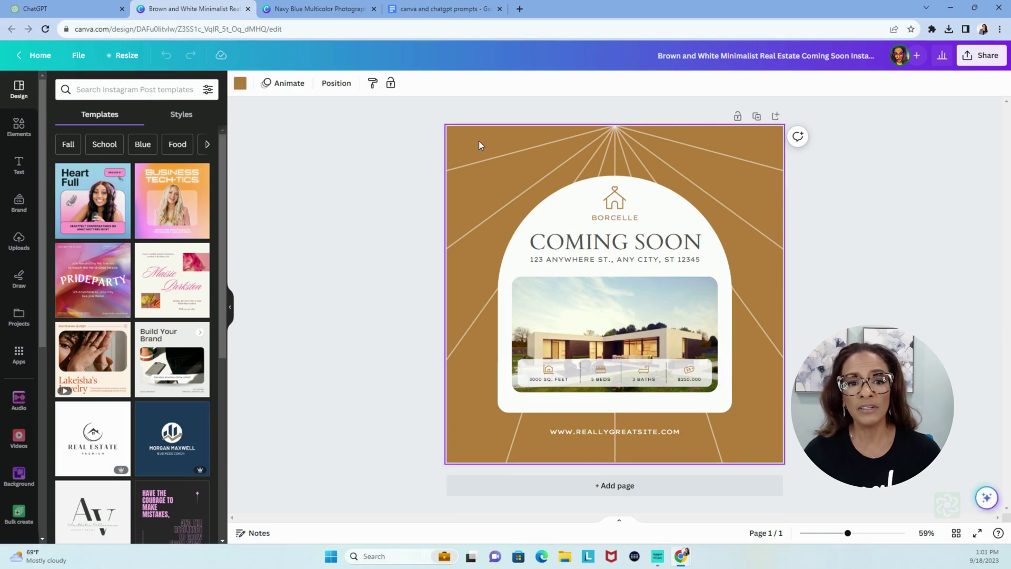
- Recolor the post's background with the CarMarc Realty Group brand blue and delete the house icon and the BORCELLE text
{"action": "left_click", "coordinate": [240, 85]}
{"action": "left_click", "coordinate": [54, 270]}
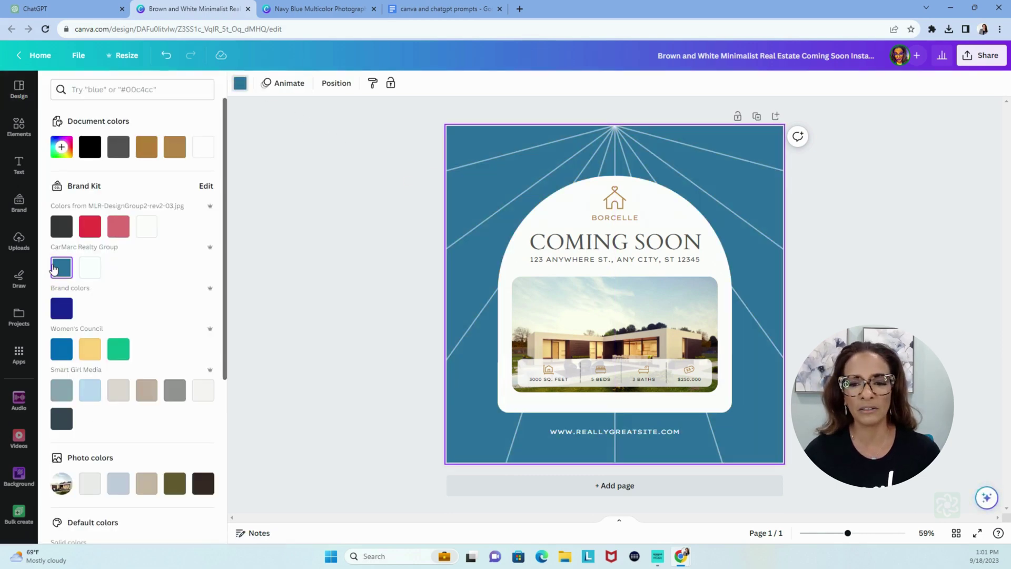
{"action": "left_click", "coordinate": [617, 203]}
{"action": "left_click", "coordinate": [619, 203]}
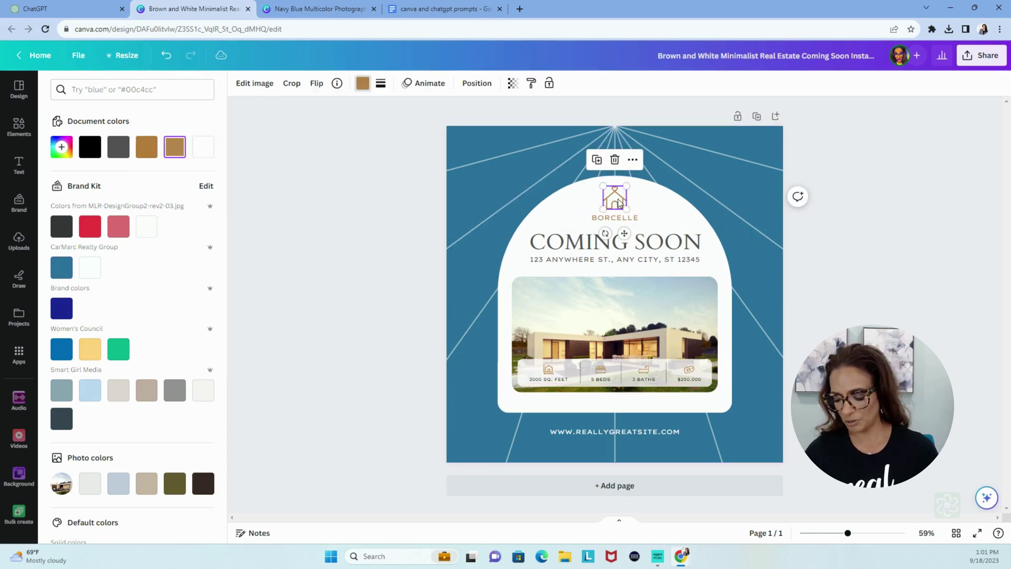
{"action": "key", "text": "Delete"}
{"action": "left_click", "coordinate": [612, 217]}
{"action": "key", "text": "Delete"}
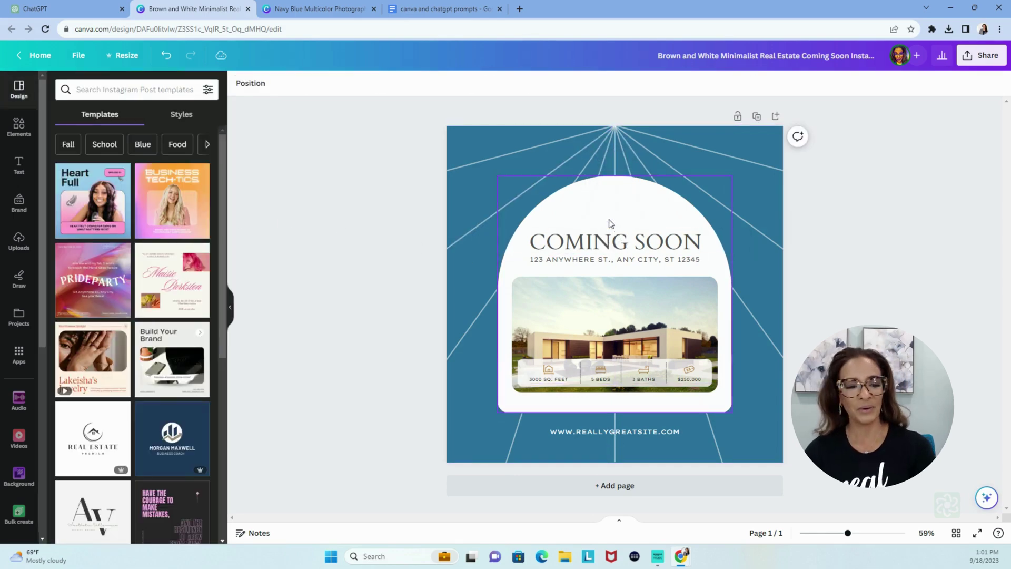
- Insert the CarMarc Realty logo from the Logo folder, shrink it and place it above the COMING SOON heading
{"action": "scroll", "coordinate": [35, 506], "scroll_direction": "down", "scroll_amount": 5}
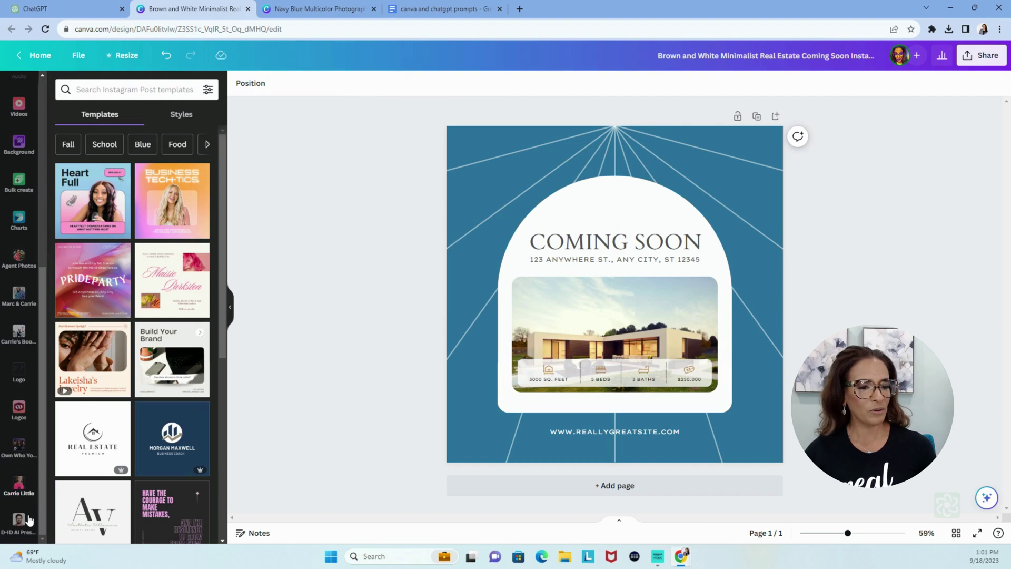
{"action": "scroll", "coordinate": [17, 362], "scroll_direction": "up", "scroll_amount": 5}
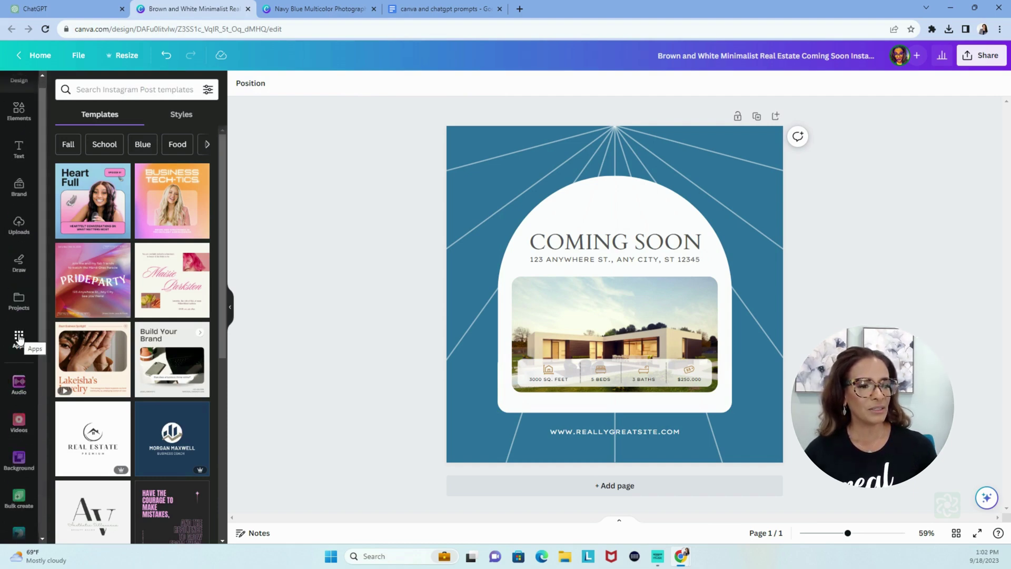
{"action": "scroll", "coordinate": [19, 339], "scroll_direction": "down", "scroll_amount": 5}
{"action": "left_click", "coordinate": [21, 410]}
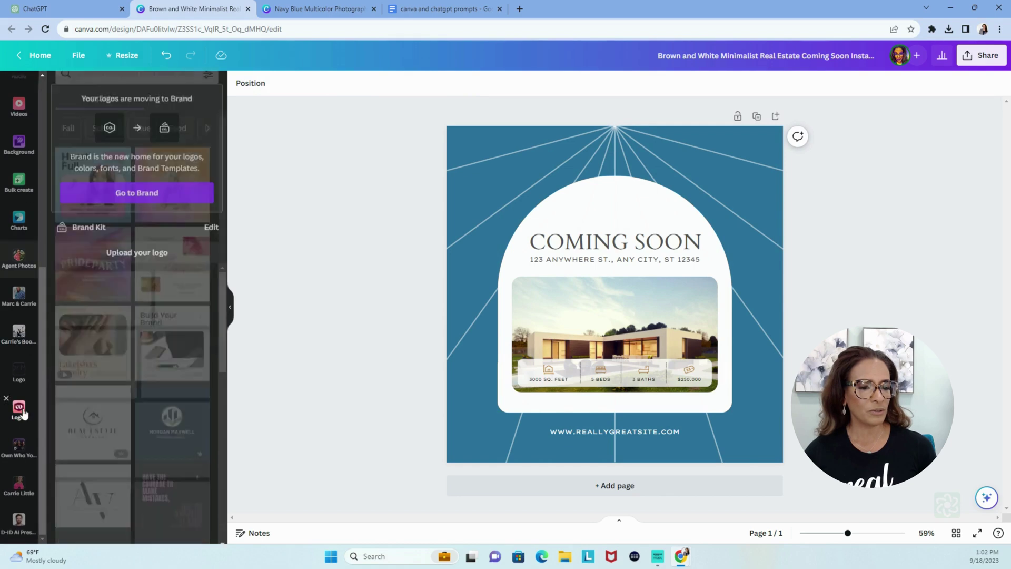
{"action": "left_click", "coordinate": [19, 372]}
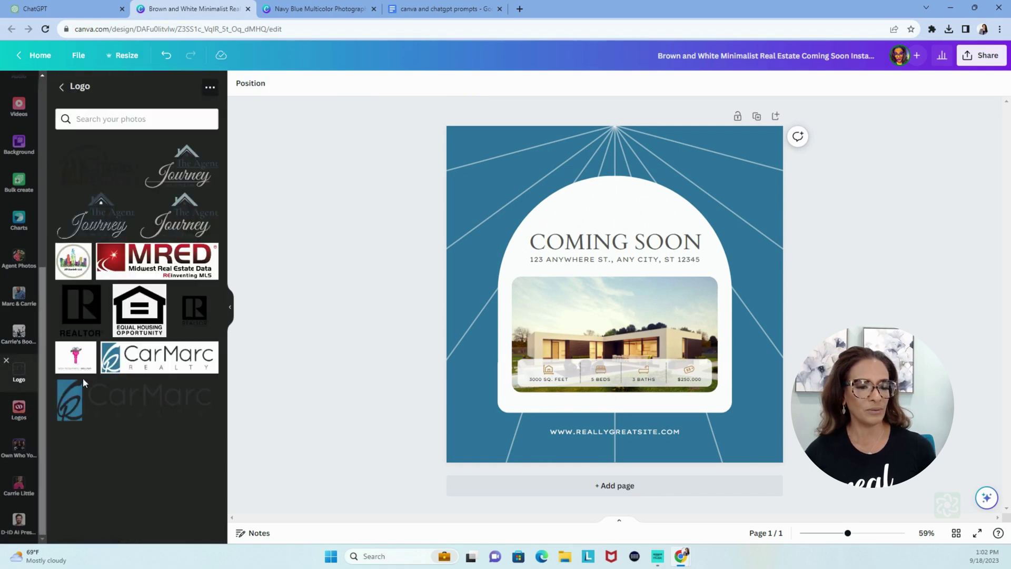
{"action": "left_click", "coordinate": [162, 363]}
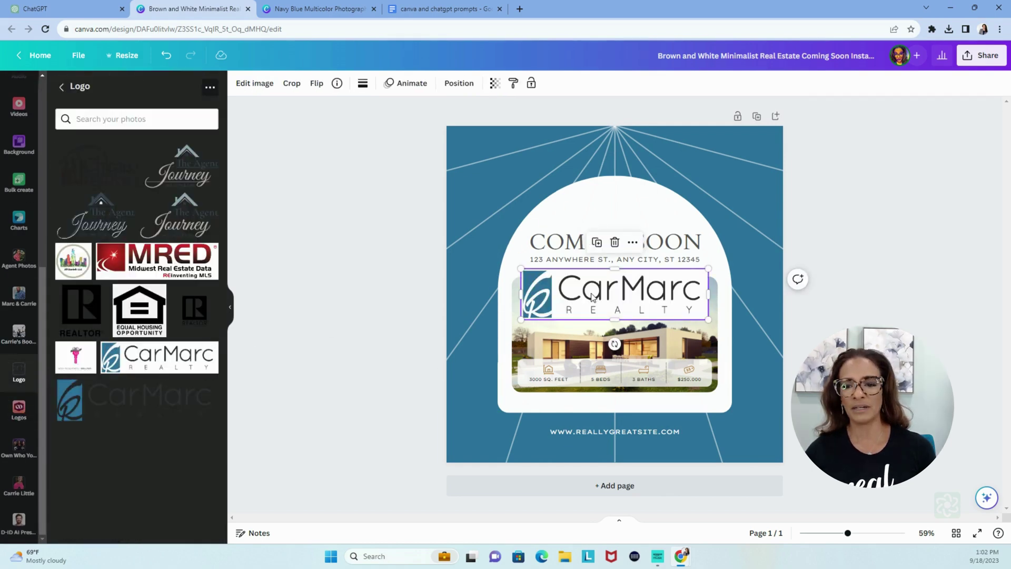
{"action": "left_click_drag", "start_coordinate": [708, 320], "coordinate": [654, 186]}
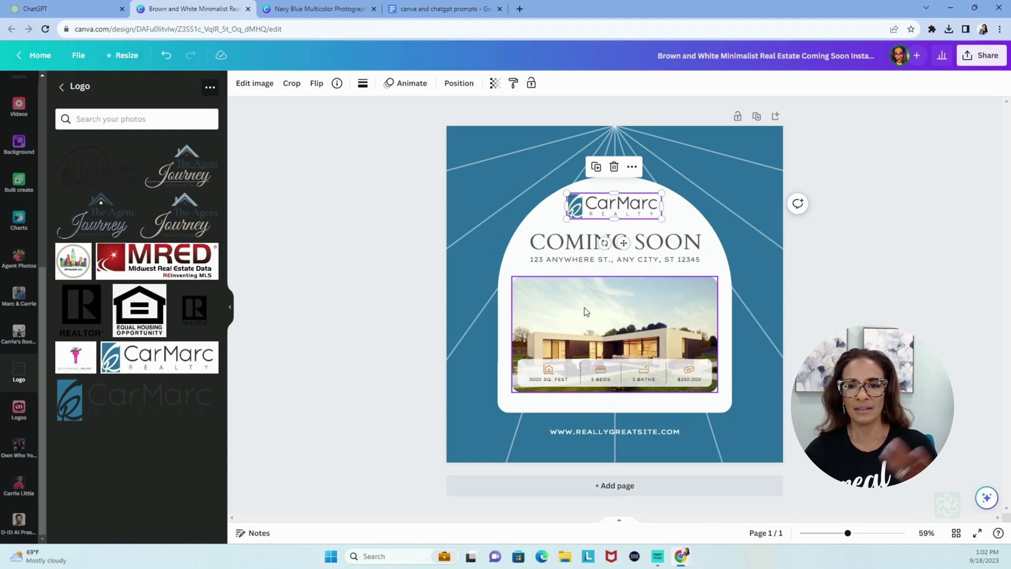
{"action": "left_click", "coordinate": [634, 431]}
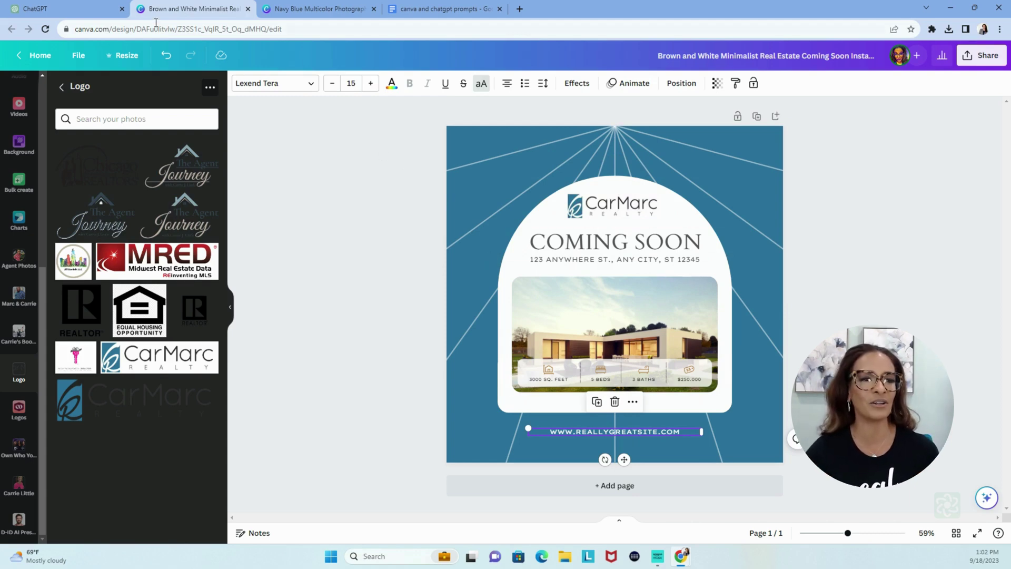
- Return to ChatGPT and review the remaining suggested coming soon Instagram post templates
{"action": "left_click", "coordinate": [81, 8]}
{"action": "scroll", "coordinate": [699, 303], "scroll_direction": "down", "scroll_amount": 15}
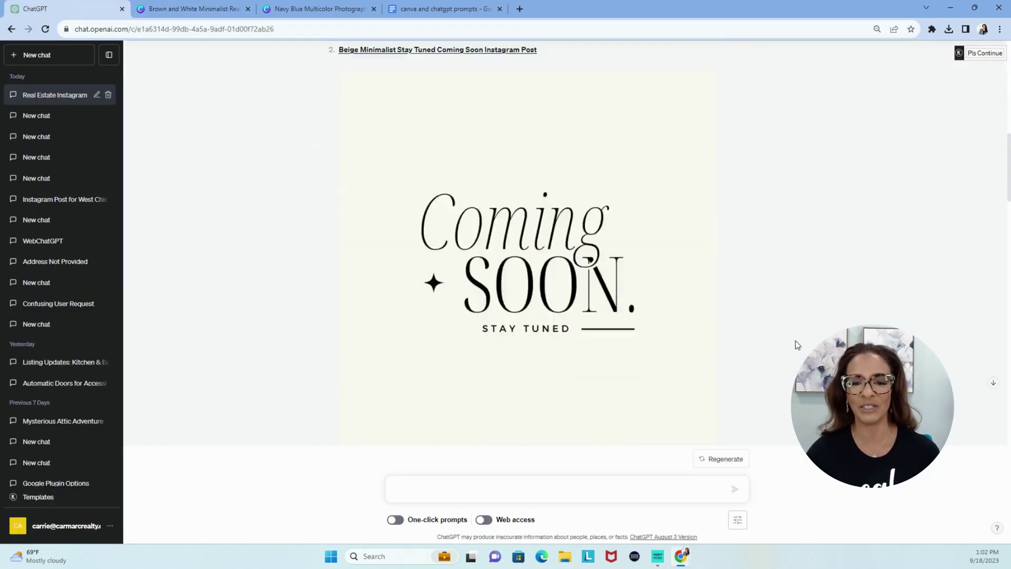
{"action": "scroll", "coordinate": [795, 343], "scroll_direction": "down", "scroll_amount": 15}
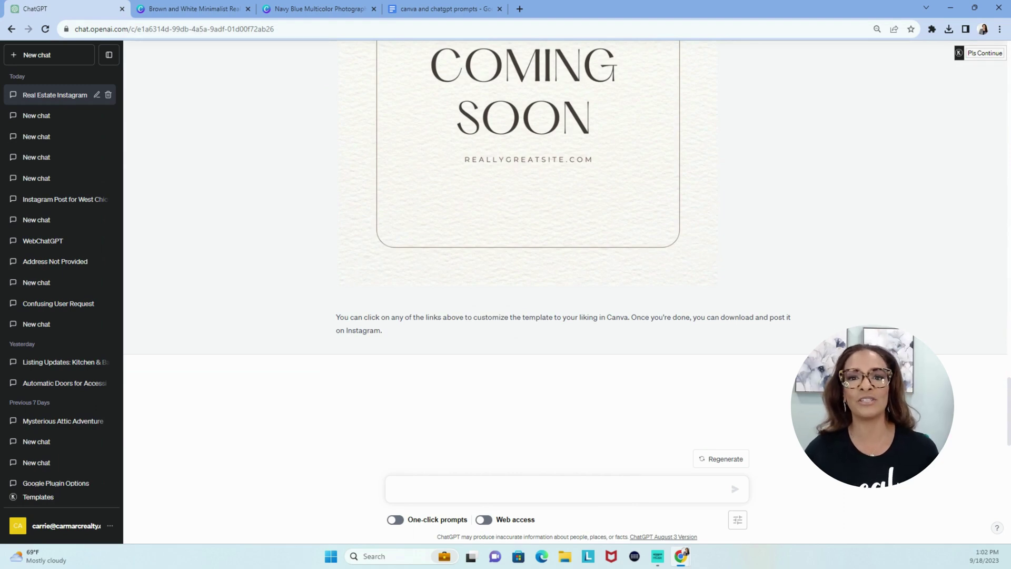
{"action": "scroll", "coordinate": [566, 222], "scroll_direction": "up", "scroll_amount": 1}
{"action": "scroll", "coordinate": [526, 258], "scroll_direction": "up", "scroll_amount": 5}
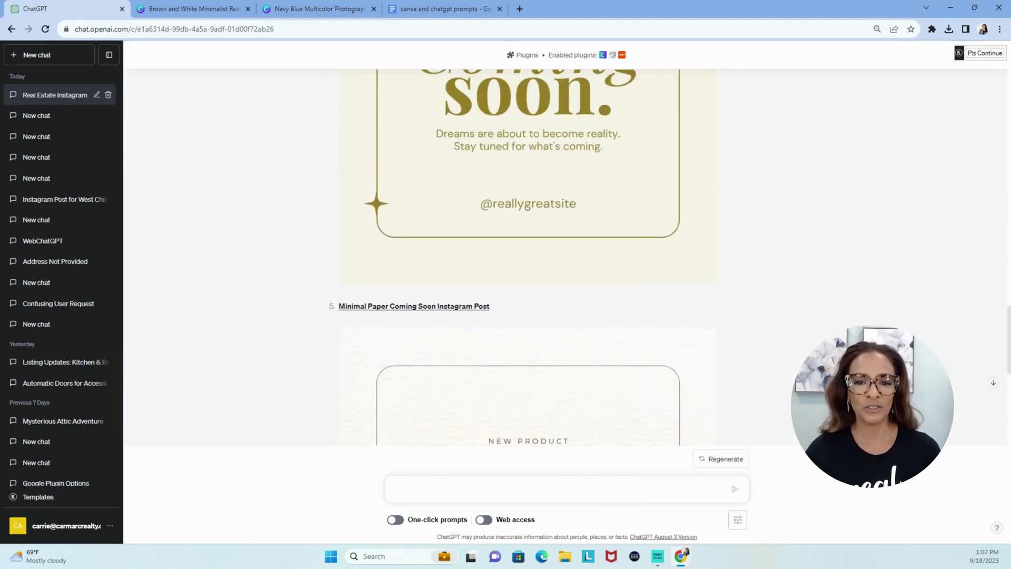
{"action": "scroll", "coordinate": [527, 258], "scroll_direction": "up", "scroll_amount": 4}
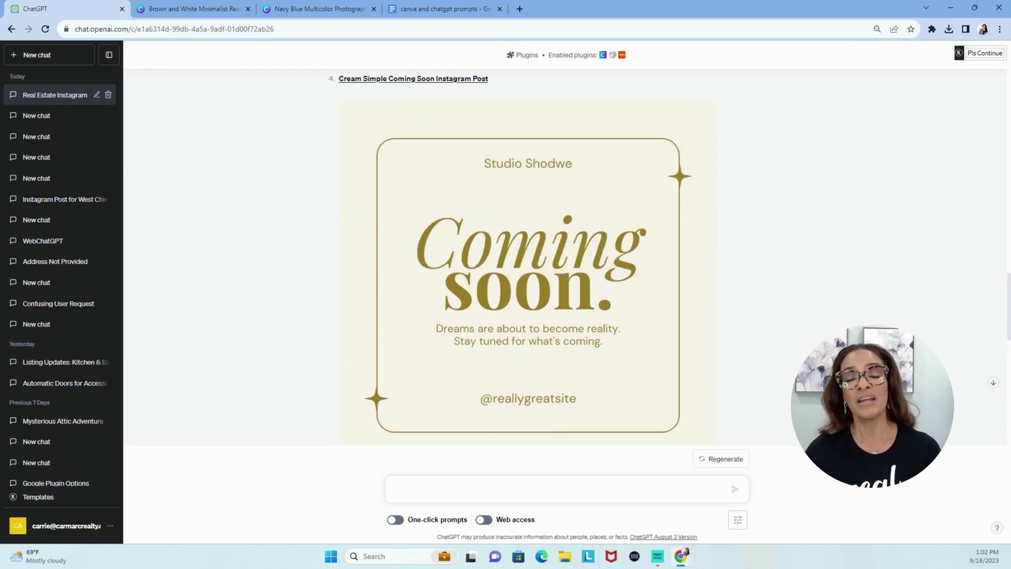